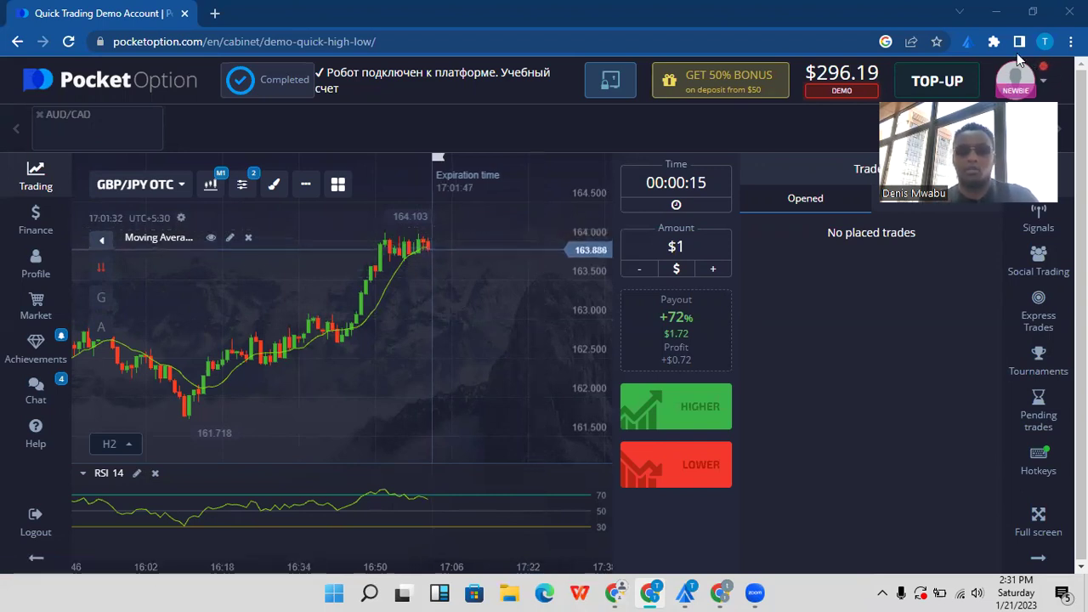
Turn on the BREAKING LEVEL MA strategy in PocketOptionRobot and return to the Pocket Option trading page.
left_click(971, 44)
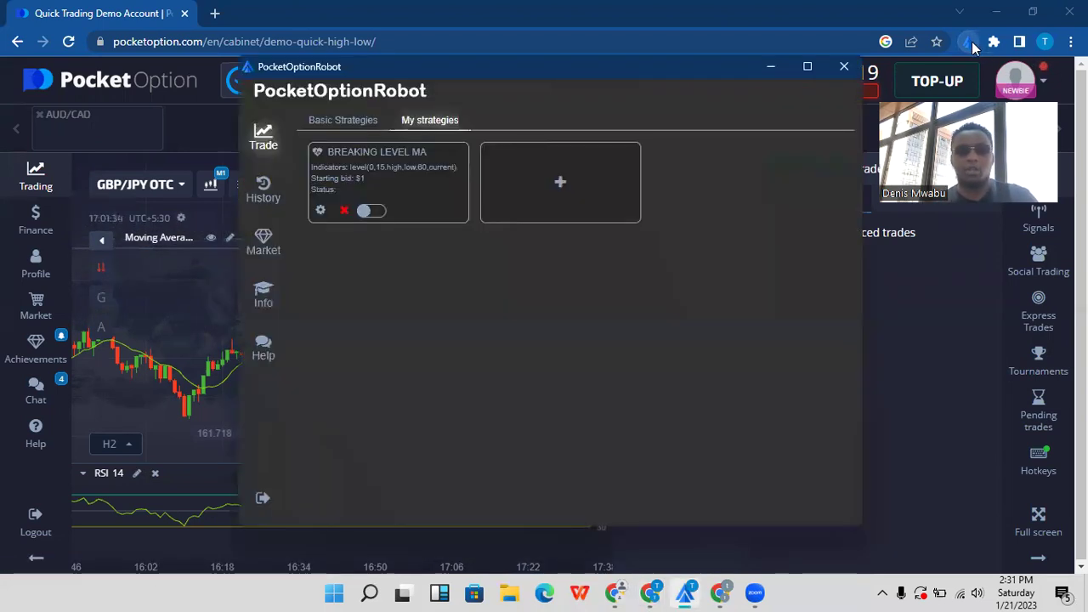
left_click(133, 149)
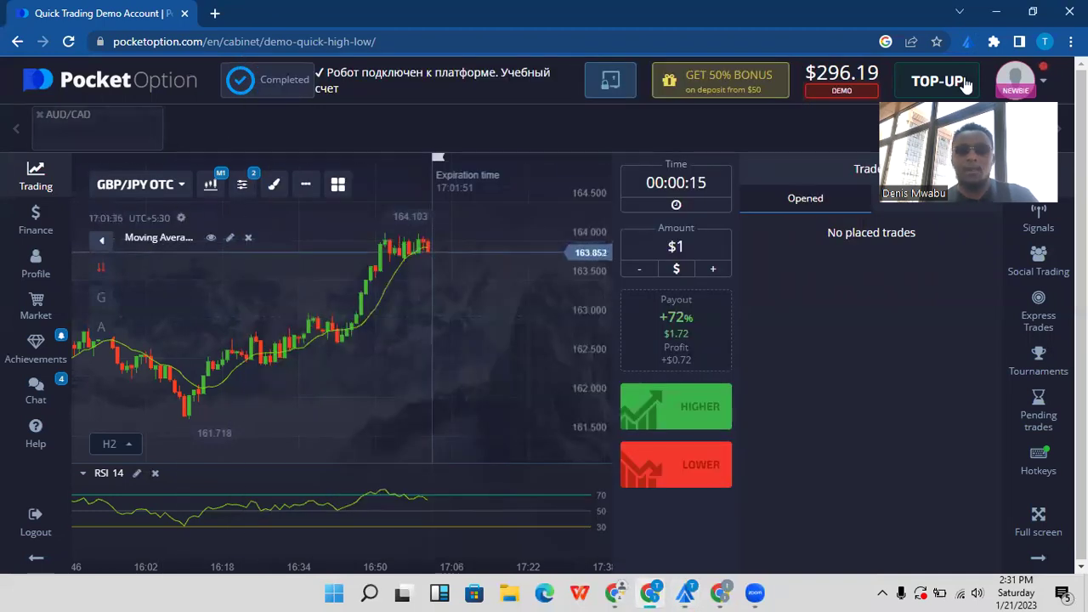
left_click(971, 44)
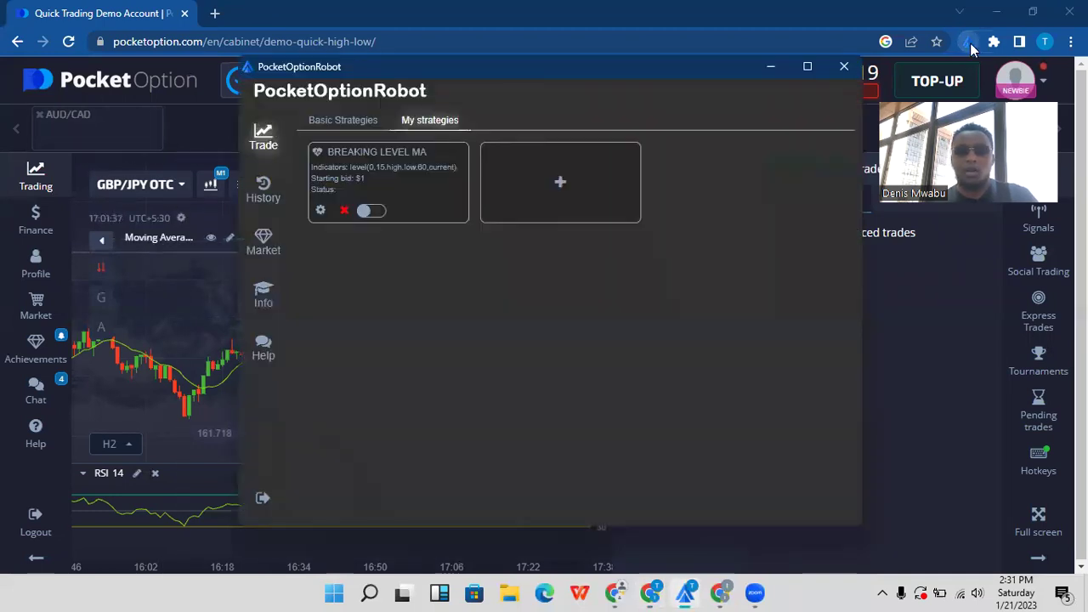
left_click(368, 213)
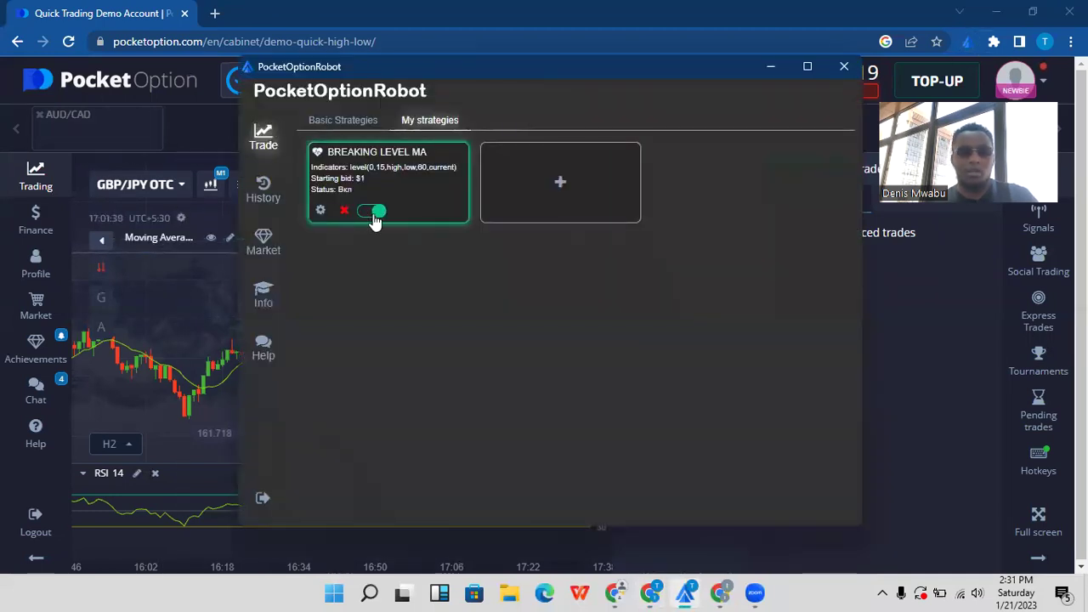
left_click(769, 68)
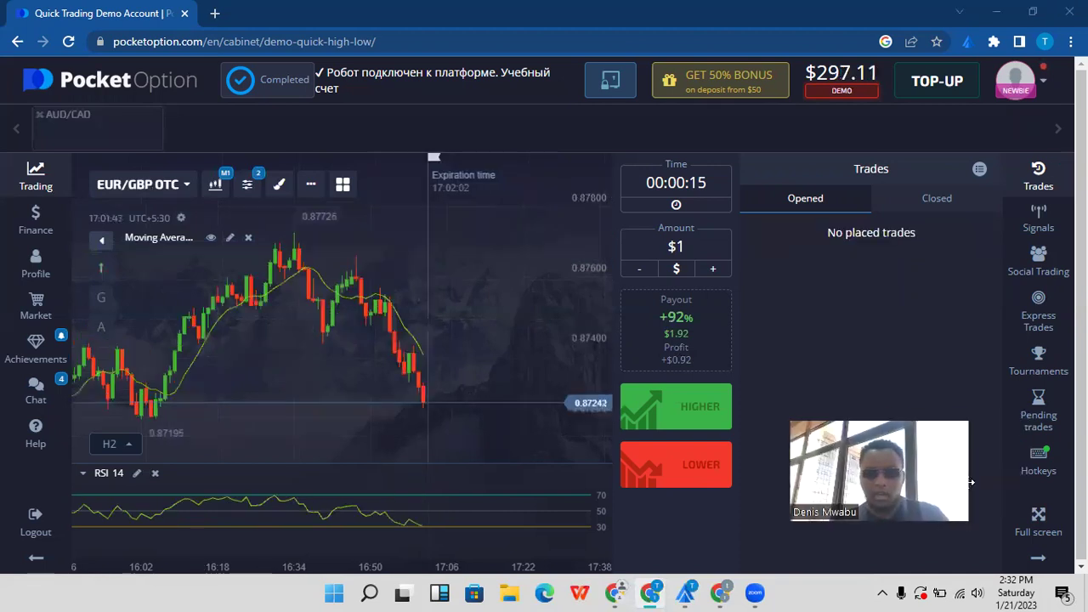
Review the closed trades and monitor the robot's open trades on the demo account.
left_click(947, 201)
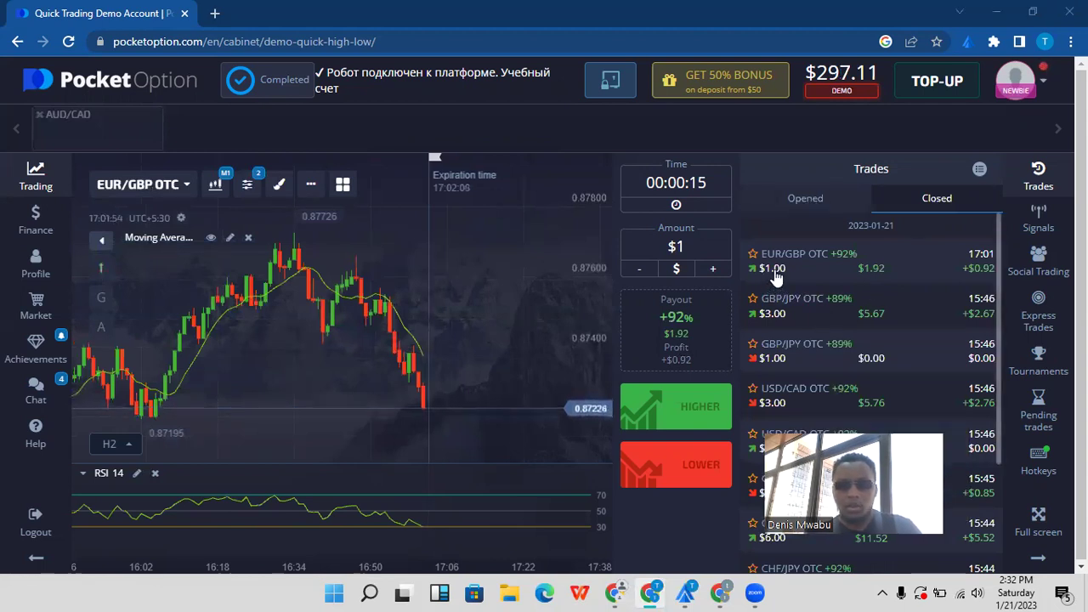
left_click(810, 204)
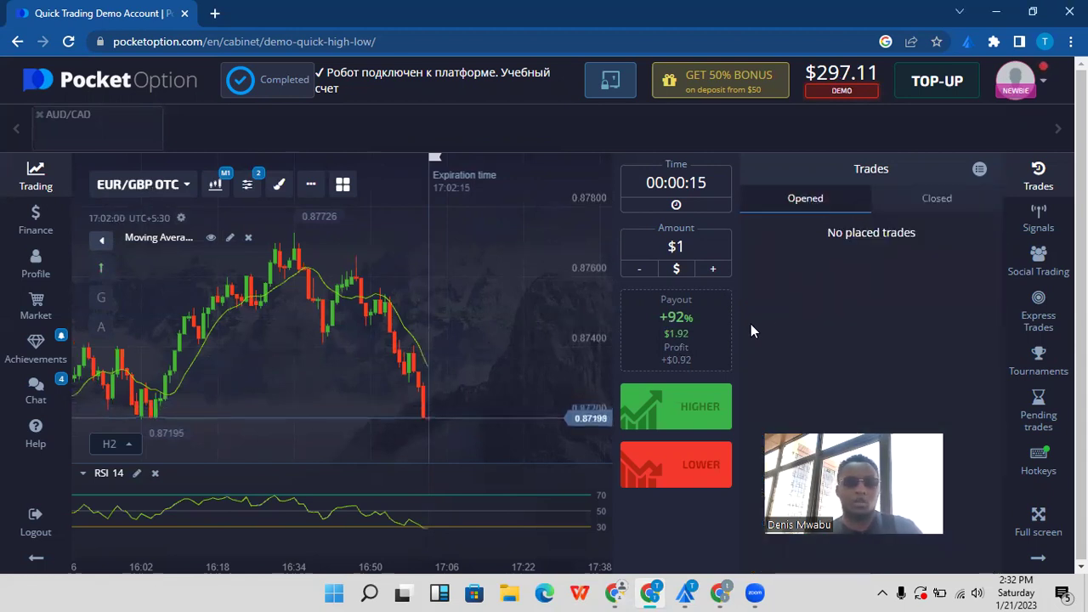
key("shift+w")
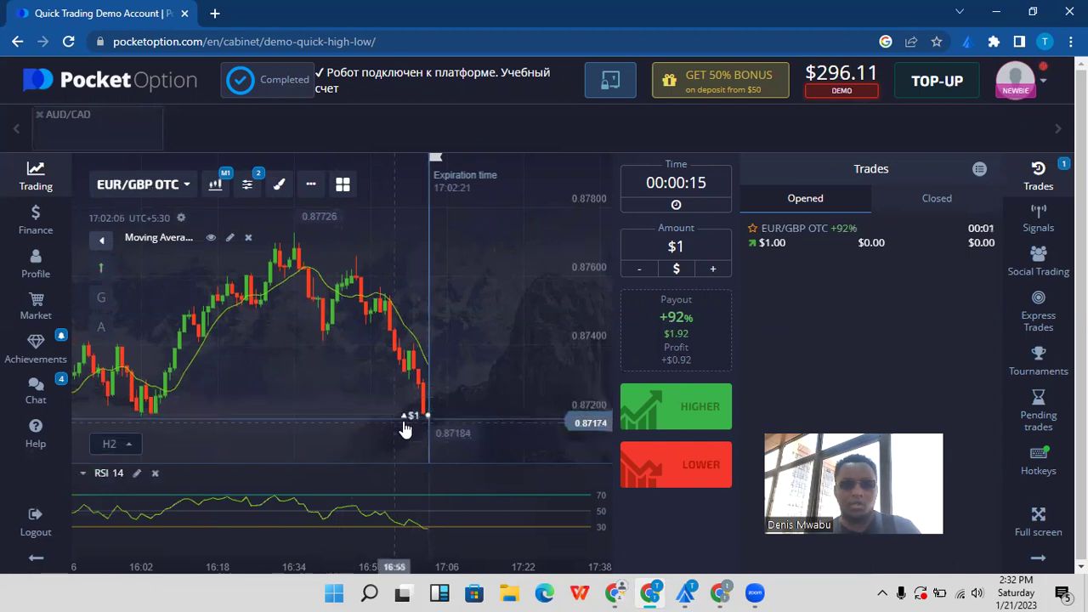
key("shift+s")
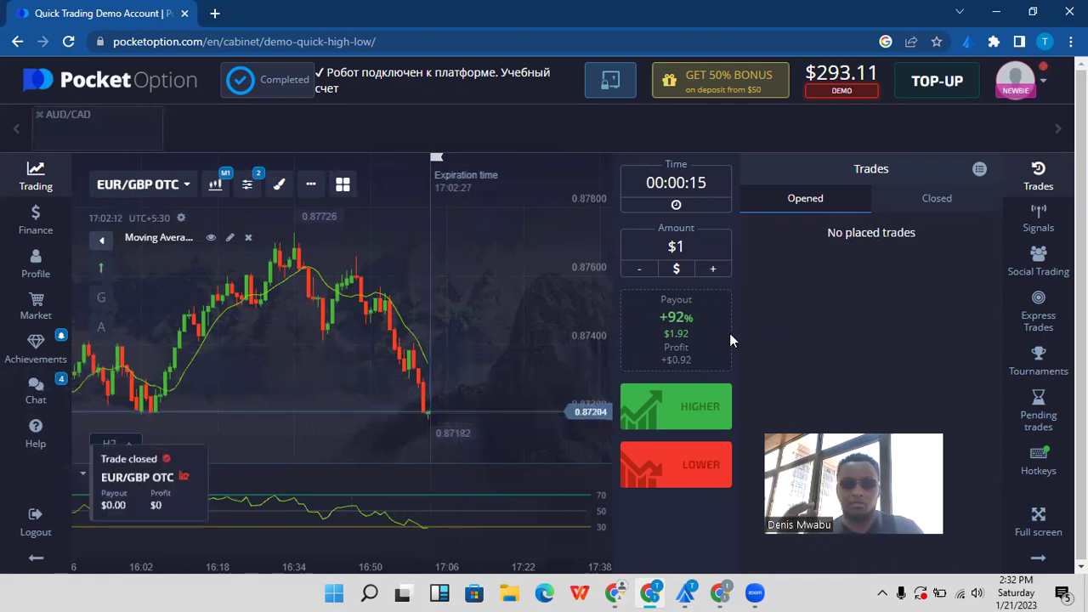
key("shift+w")
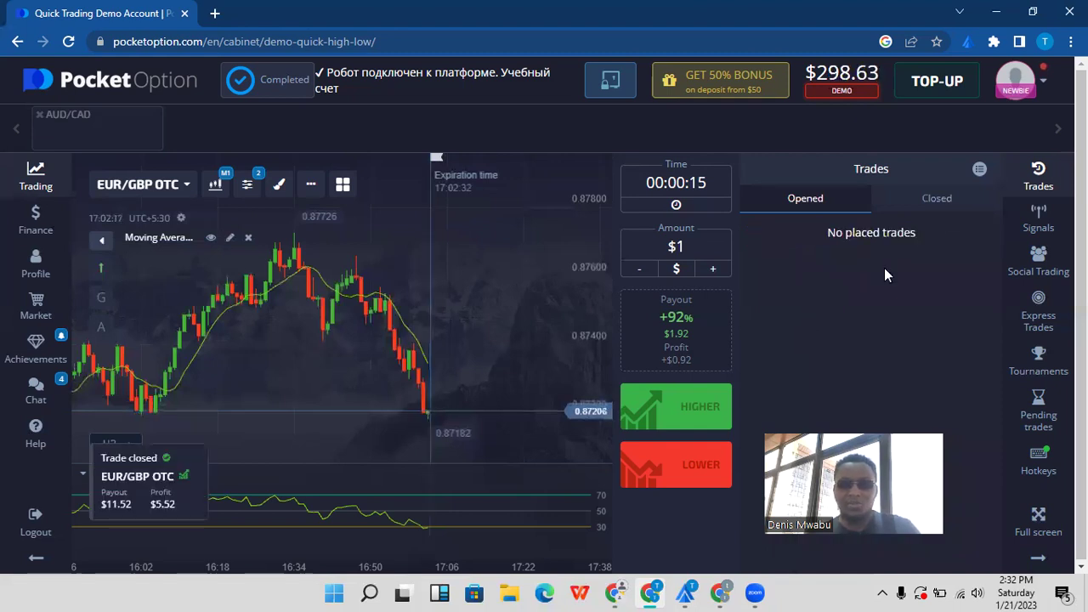
left_click(940, 200)
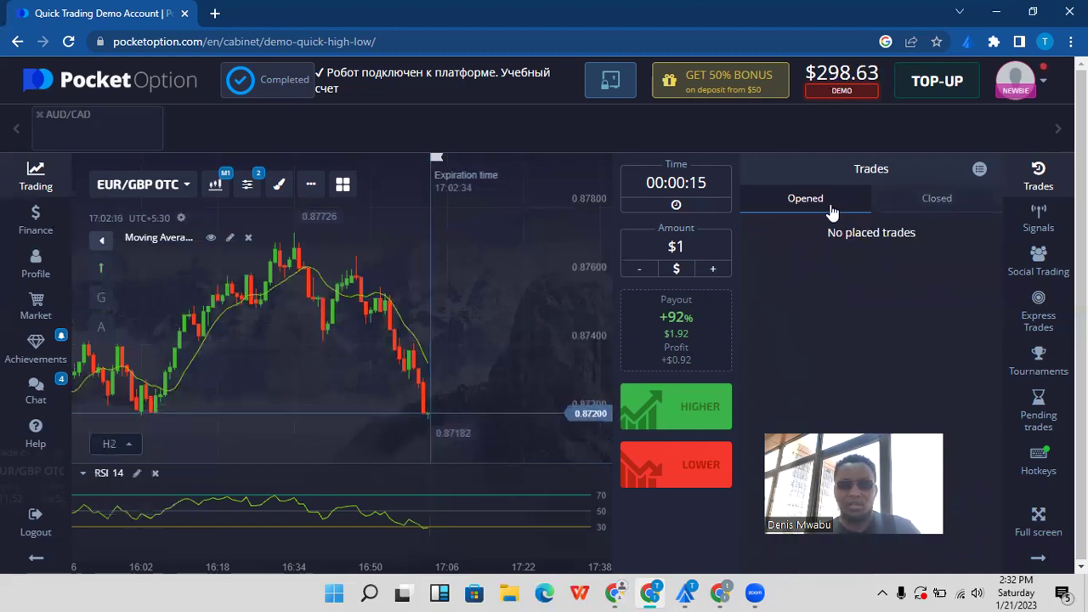
From the open trades, bring up the charts of the USD/CAD OTC and EUR/USD OTC positions.
left_click(812, 202)
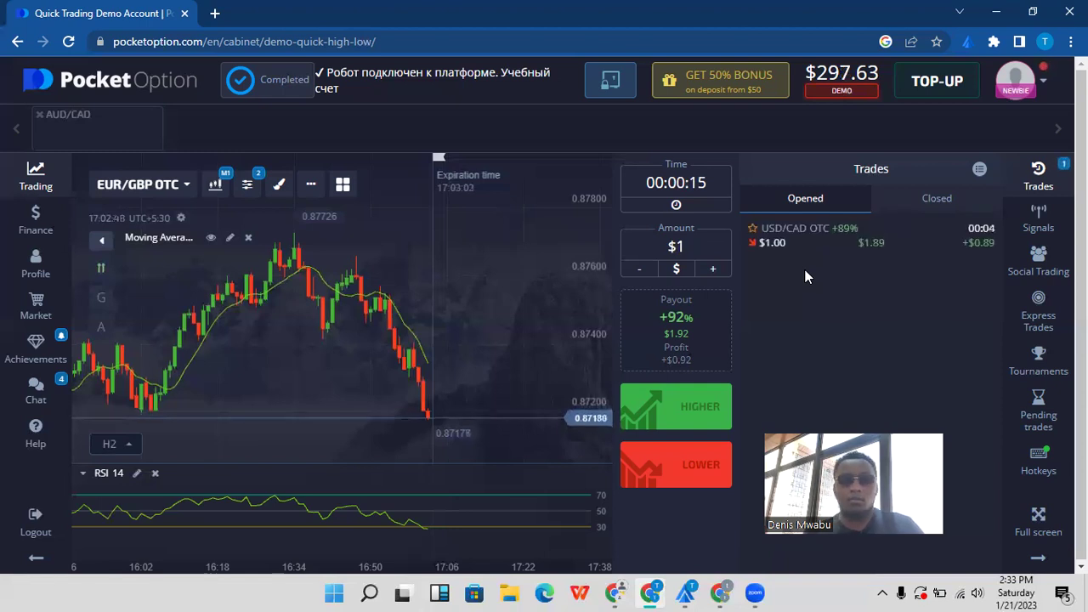
left_click(787, 234)
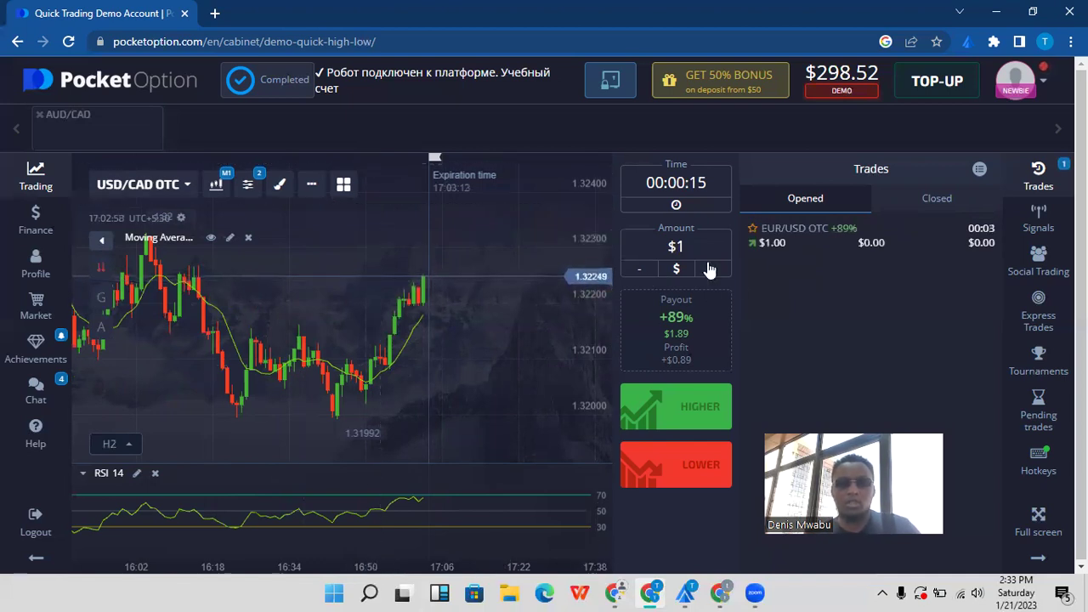
left_click(792, 235)
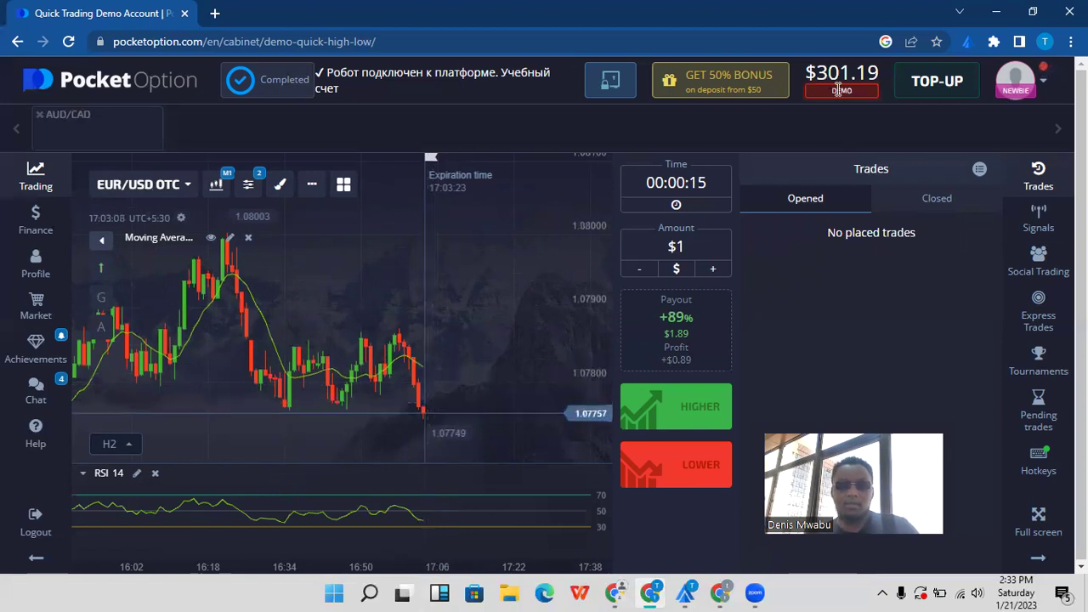
Compare the robot's closed trade history with the open USD/CAD OTC trade.
left_click(931, 199)
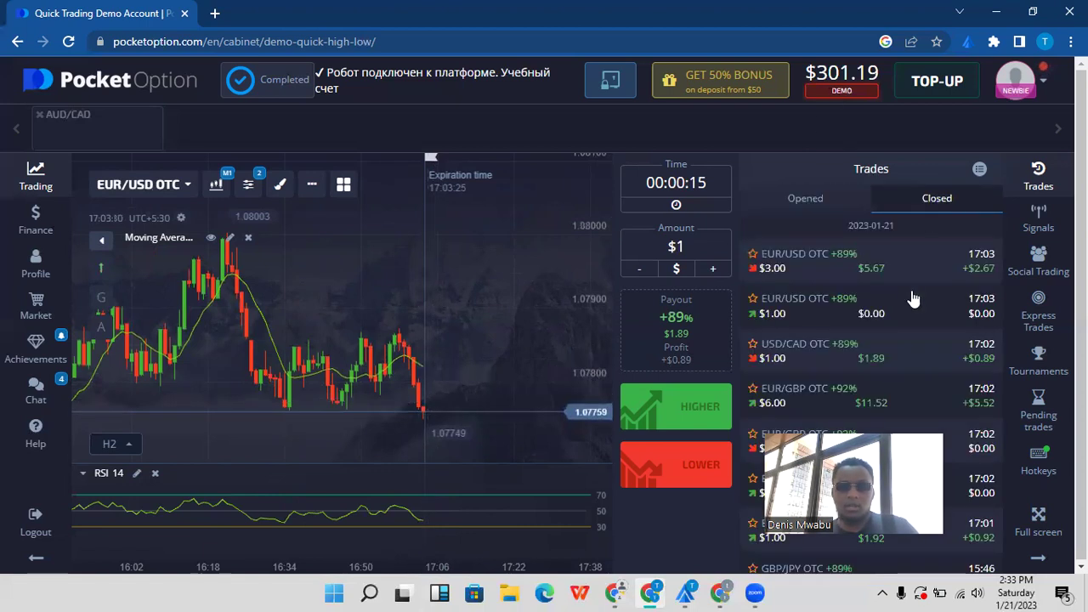
scroll(910, 317, "down", 1)
left_click(812, 199)
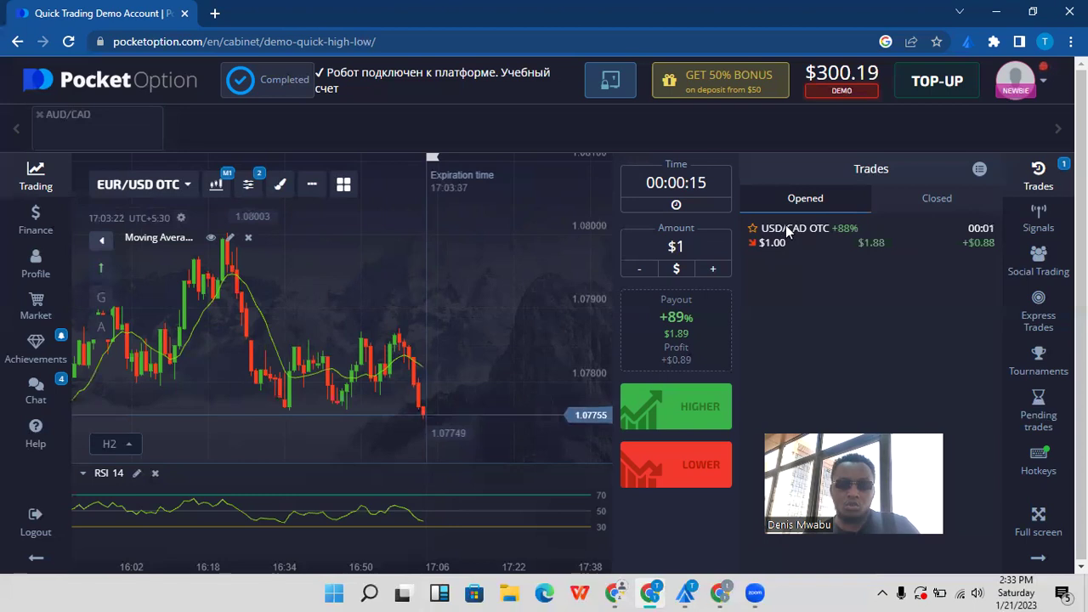
left_click(951, 202)
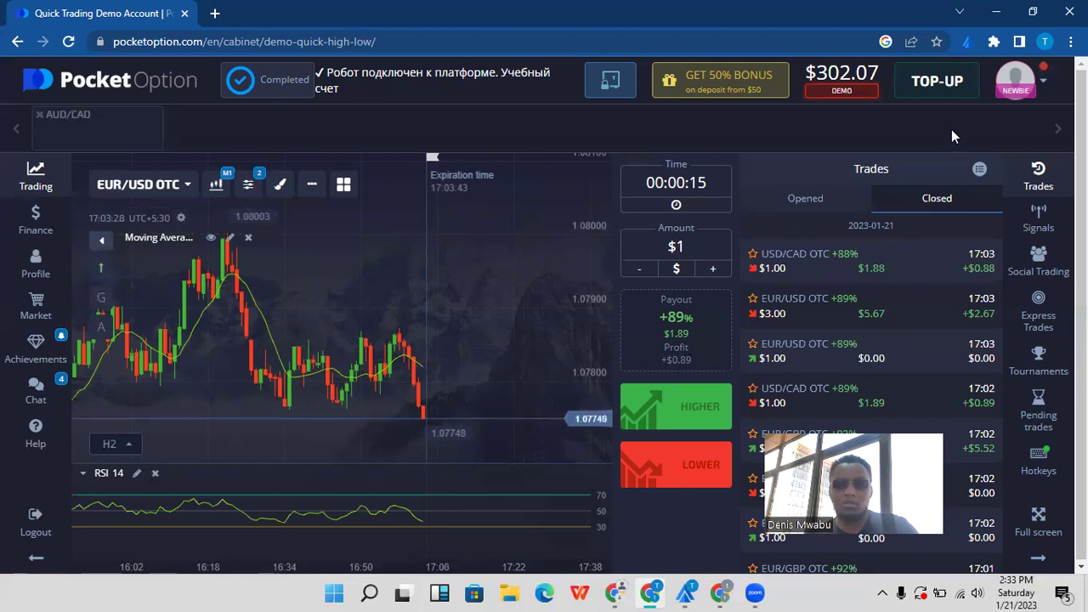
Switch from the demo to the real account and check the BREAKING LEVEL MA strategy's status in PocketOptionRobot.
left_click(844, 81)
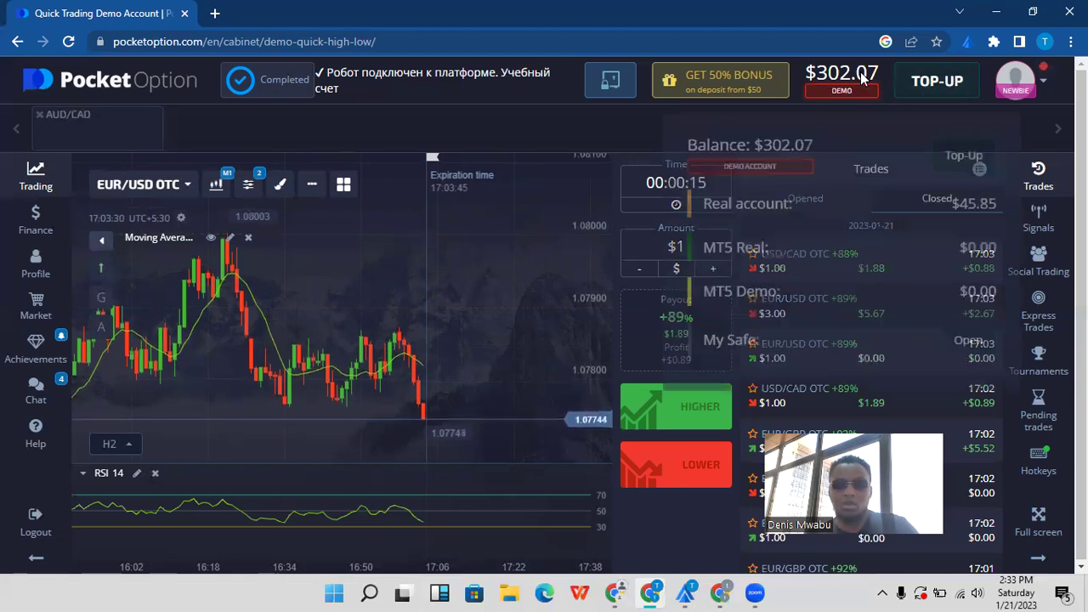
left_click(791, 197)
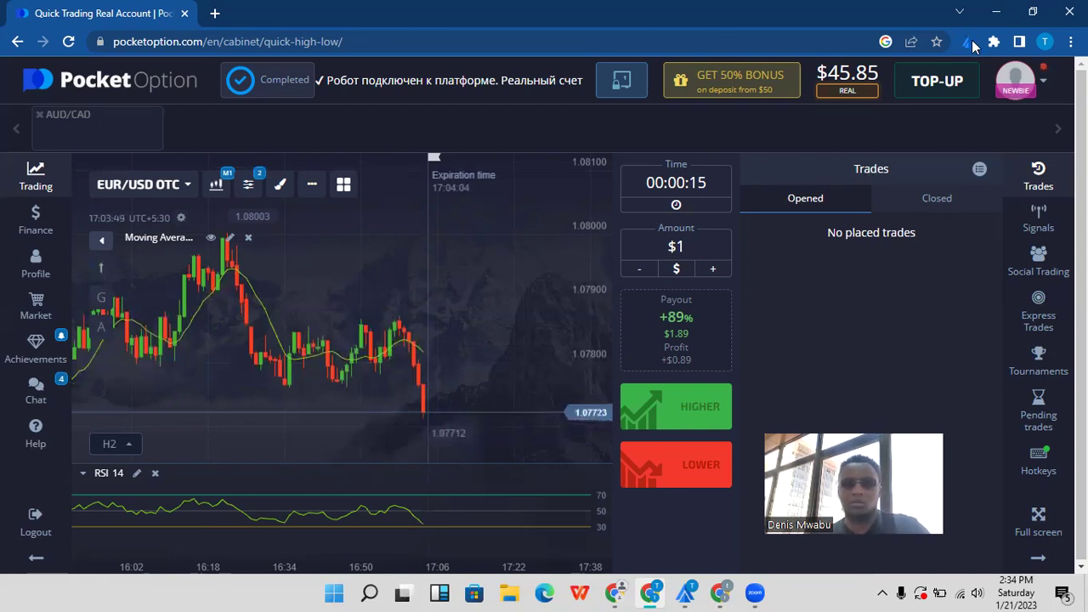
left_click(969, 42)
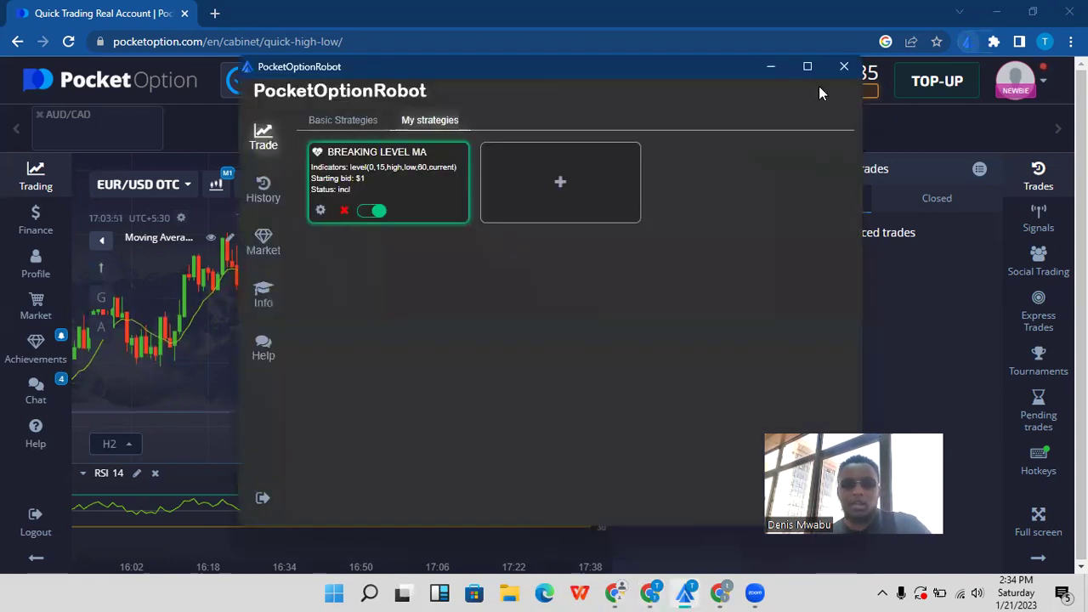
left_click(775, 68)
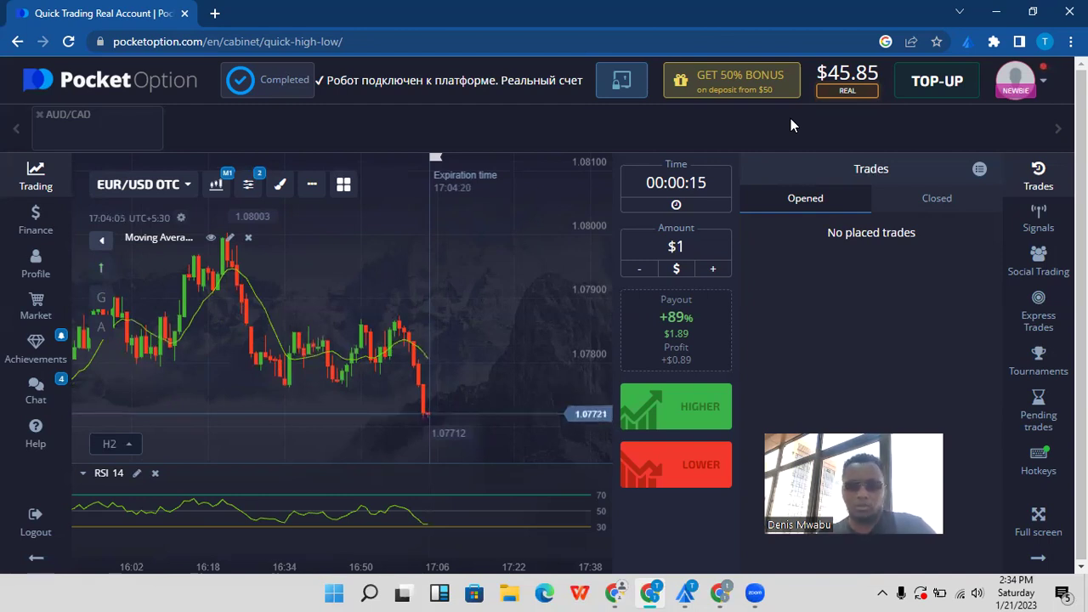
Show the chart of the open CHF/JPY OTC trade and look over the active strategy in PocketOptionRobot.
left_click(791, 229)
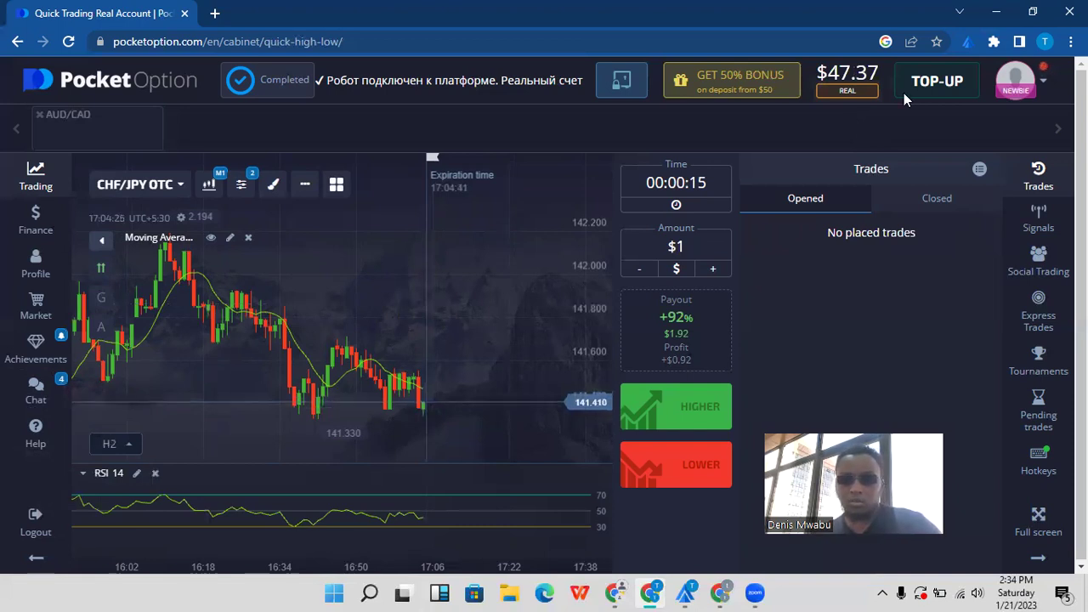
key("alt+Tab")
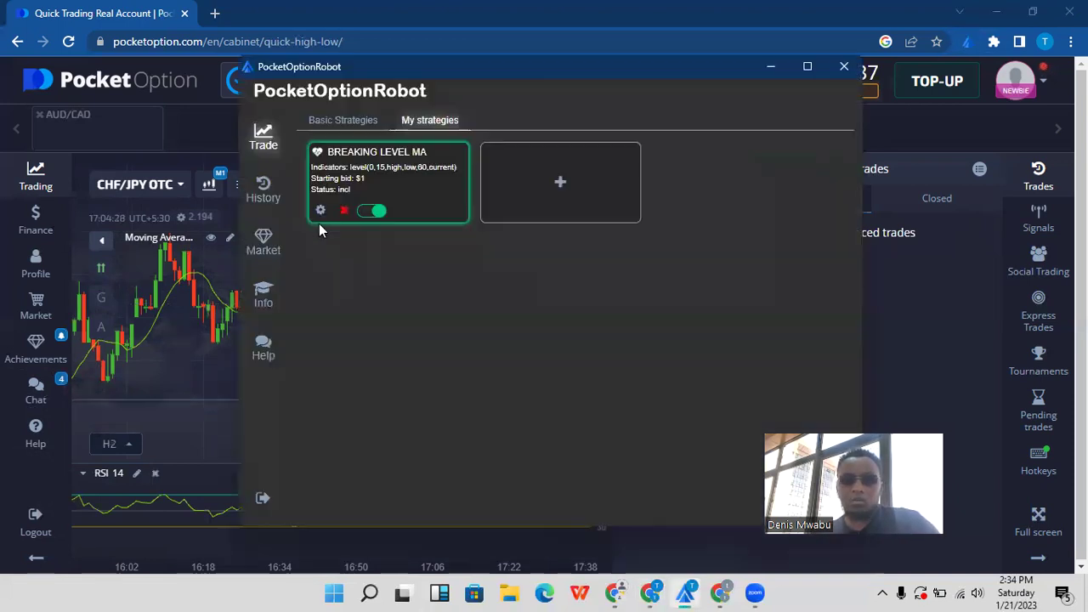
left_click(768, 70)
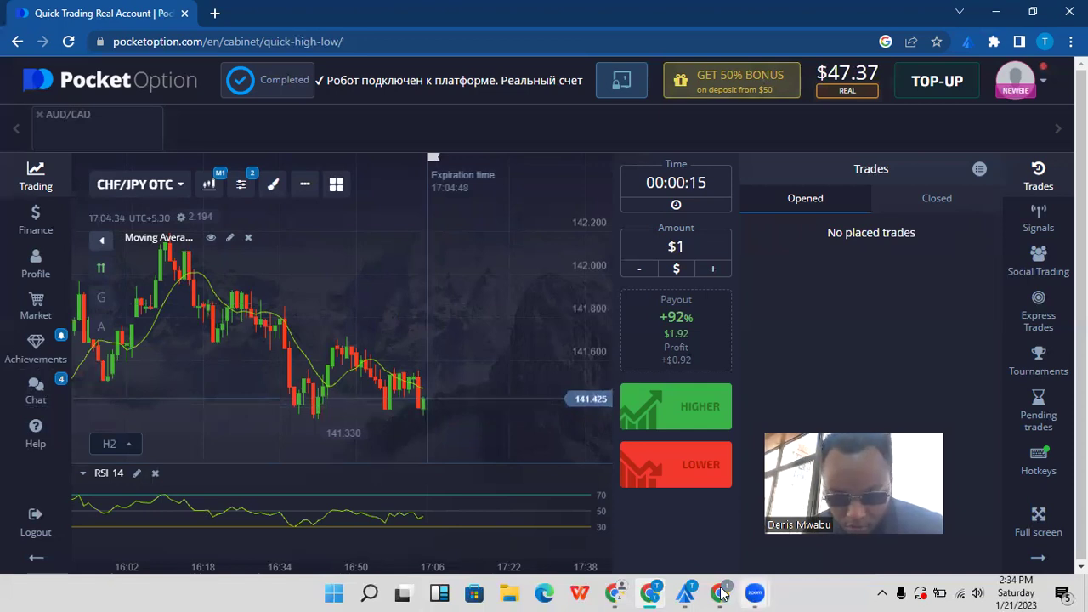
Switch to TradingView and draw a thin horizontal rectangle on the CAD/CHF chart between about 0.68796 and 0.68791.
mouse_move(721, 594)
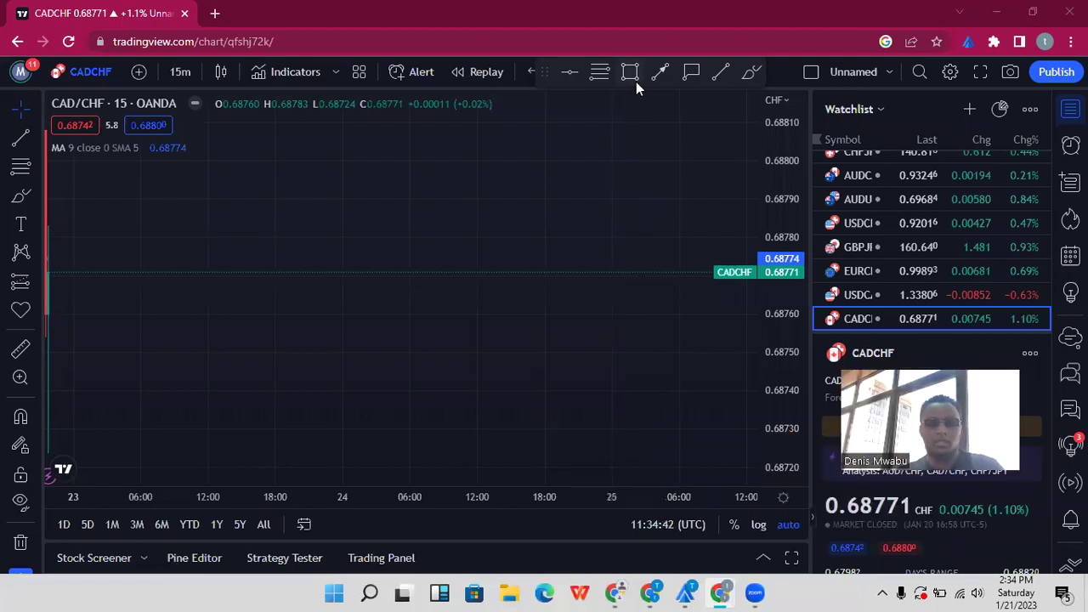
left_click(312, 176)
left_click(598, 193)
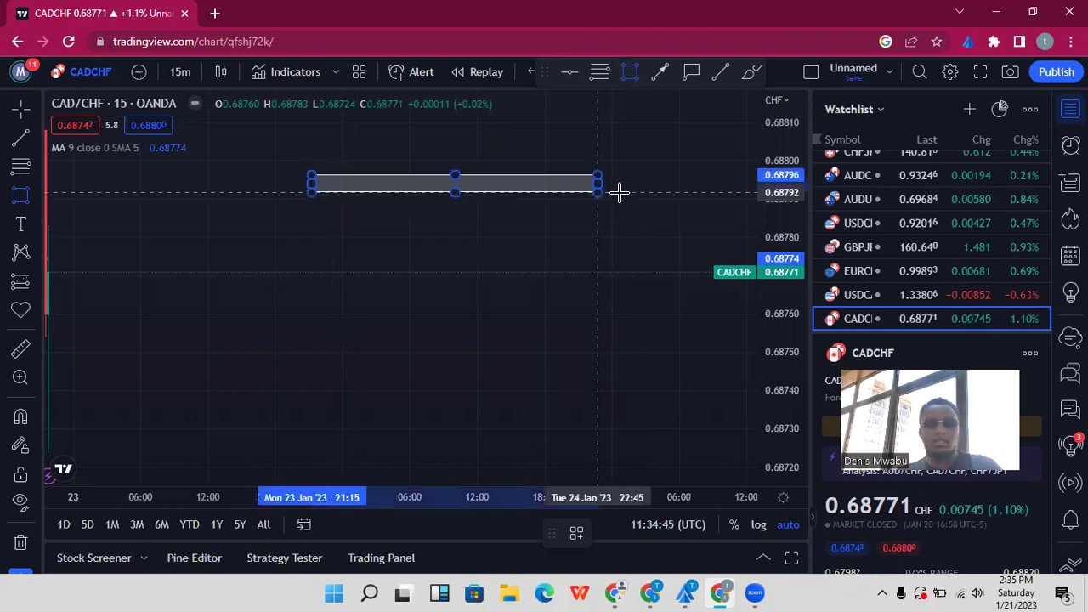
left_click_drag(623, 193, 626, 194)
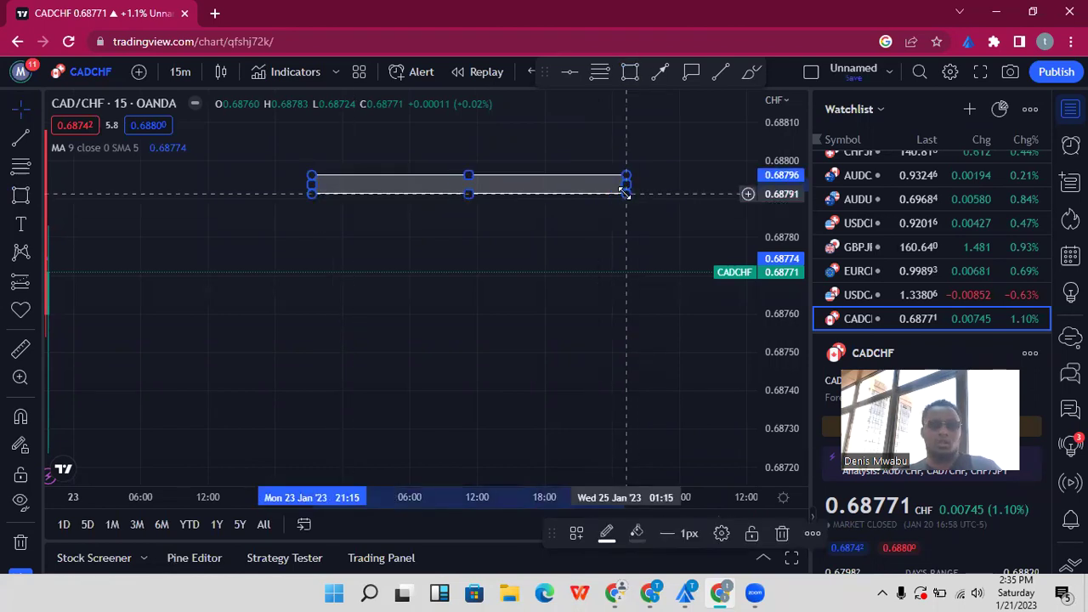
Draw a second horizontal rectangle below the first, between about 0.68764 and 0.68758.
left_click(629, 72)
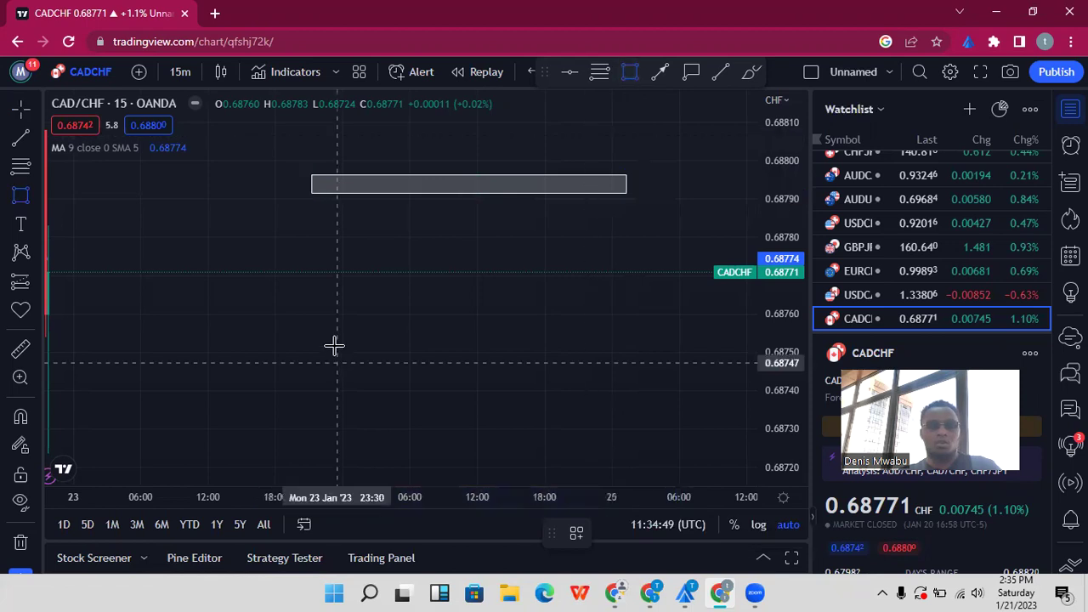
left_click(317, 300)
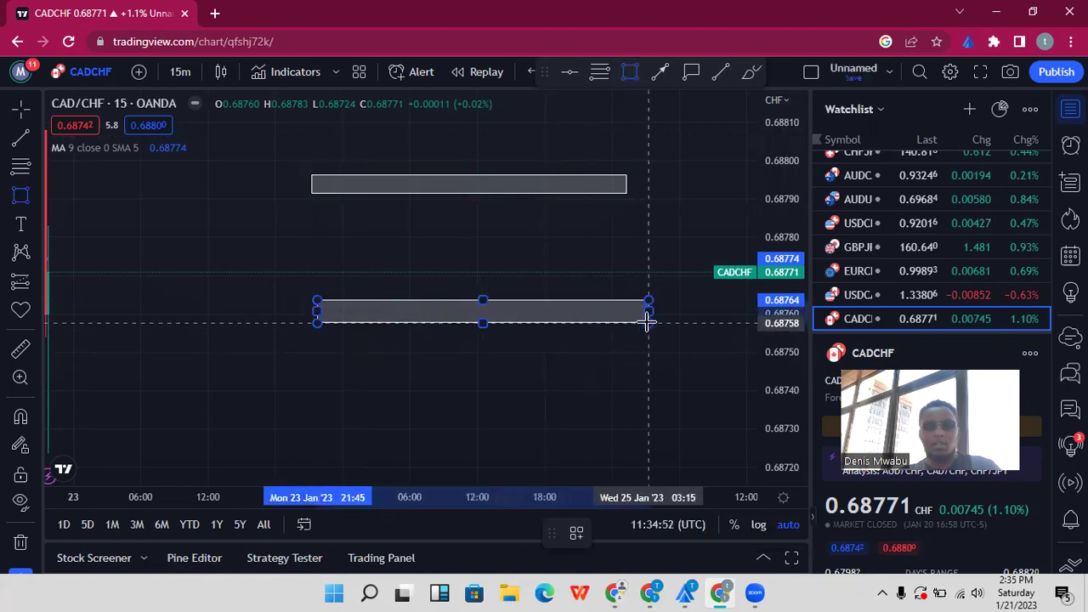
left_click(648, 323)
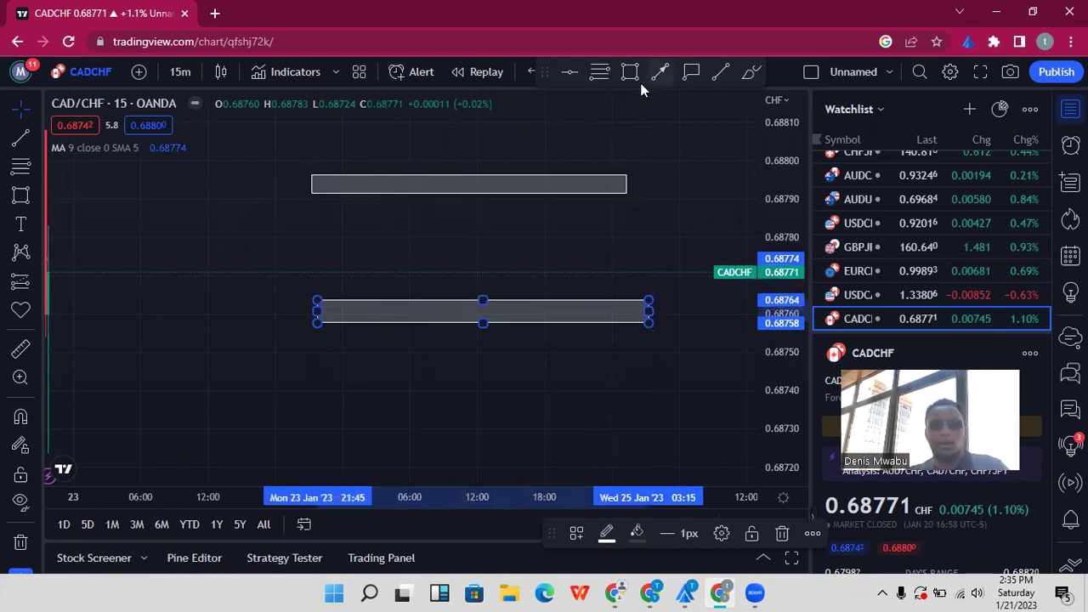
Extend the lower rectangle down to about 0.68744 and brush a wavy price line inside it that breaks out upward.
left_click_drag(483, 324, 485, 374)
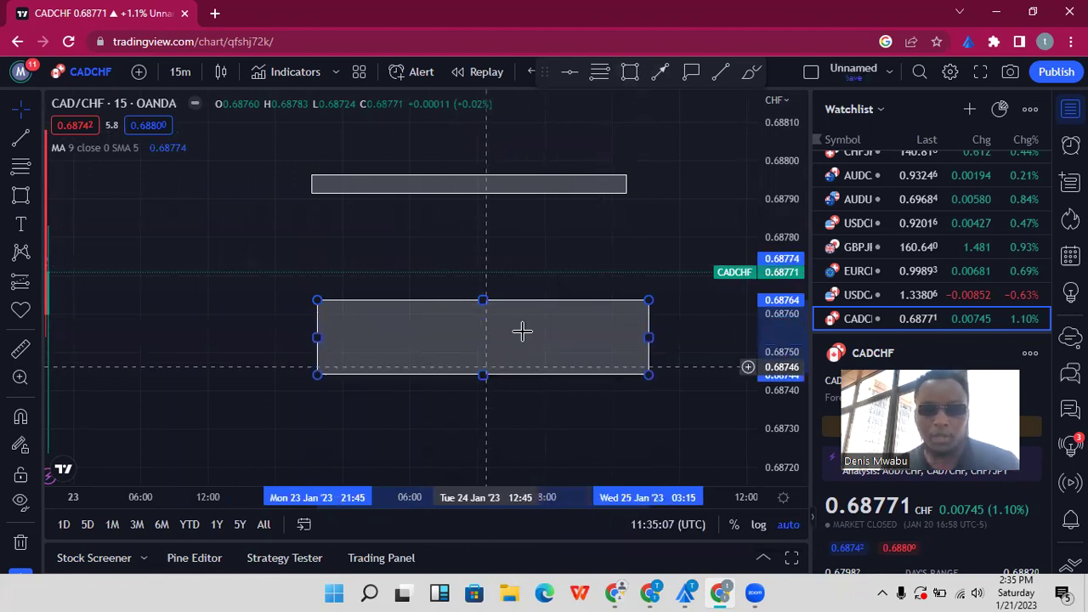
left_click(752, 75)
mouse_move(328, 370)
left_mouse_down()
mouse_move(336, 333)
mouse_move(360, 357)
mouse_move(374, 318)
mouse_move(399, 364)
mouse_move(439, 323)
mouse_move(473, 355)
mouse_move(548, 311)
mouse_move(584, 354)
mouse_move(607, 312)
mouse_move(622, 360)
mouse_move(656, 232)
left_mouse_up()
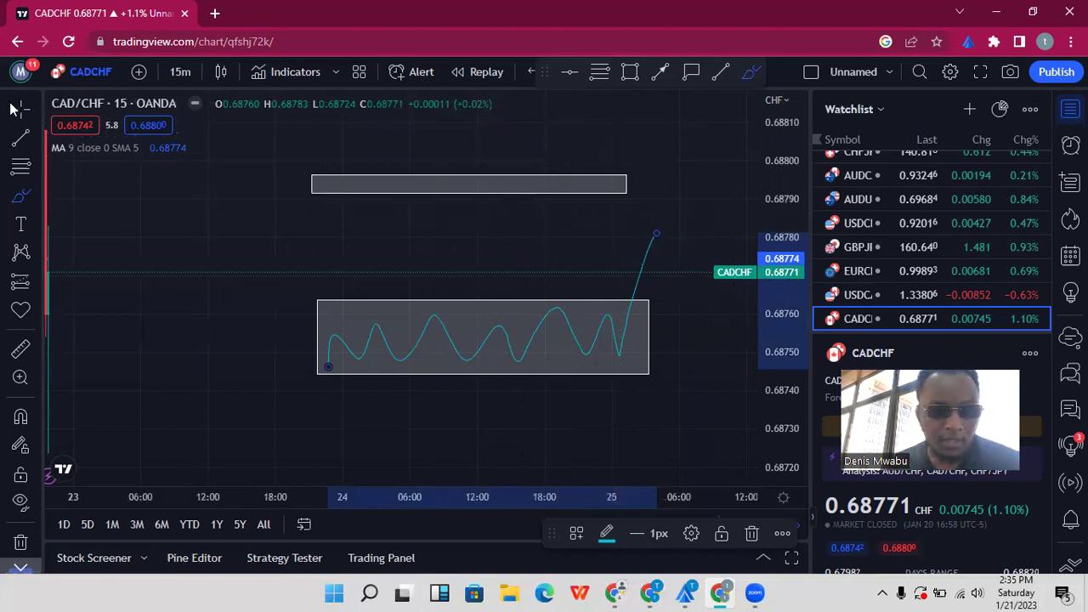
Extend the upper rectangle down to about 0.68782 and brush a wavy price line in it with a tail below its lower edge.
left_click(388, 183)
left_click_drag(468, 192, 470, 238)
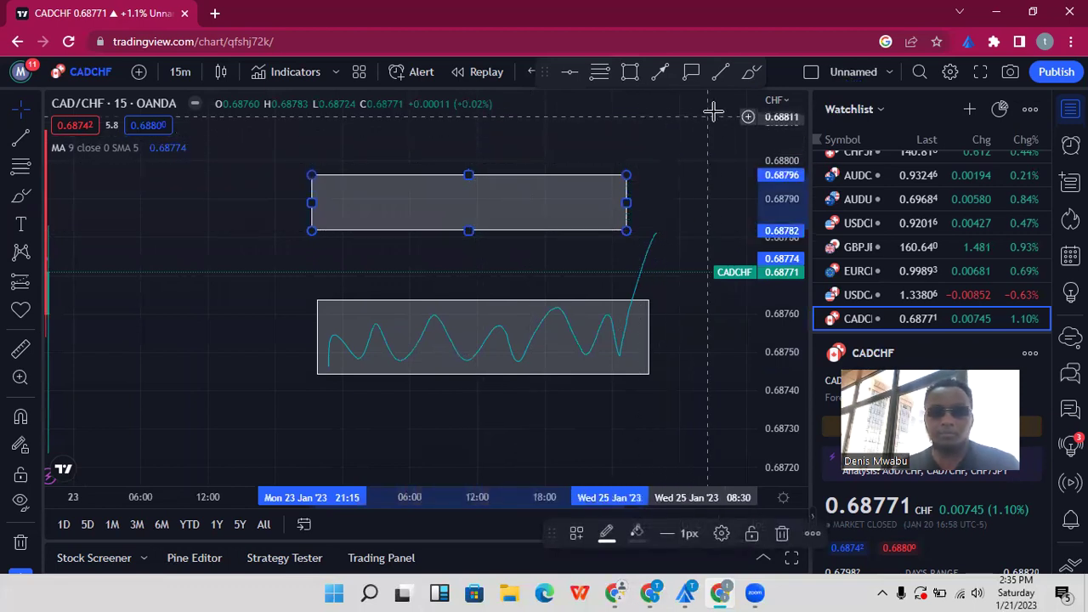
left_click(751, 73)
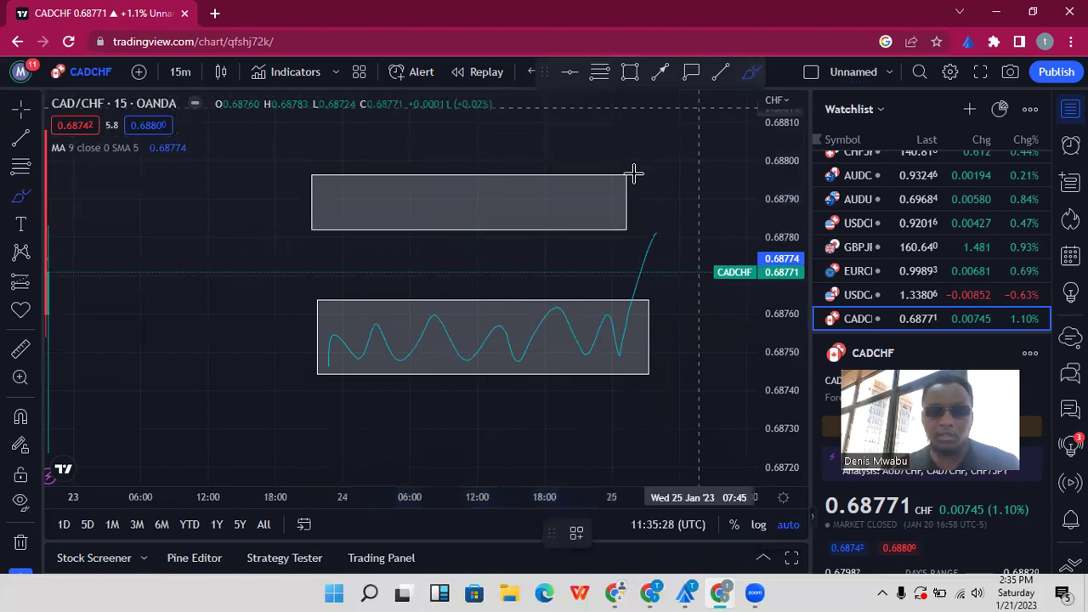
mouse_move(607, 218)
left_mouse_down()
mouse_move(586, 177)
mouse_move(567, 214)
mouse_move(516, 213)
mouse_move(498, 197)
mouse_move(473, 196)
mouse_move(469, 217)
mouse_move(444, 189)
mouse_move(418, 187)
mouse_move(394, 219)
mouse_move(367, 211)
mouse_move(342, 180)
mouse_move(323, 274)
left_mouse_up()
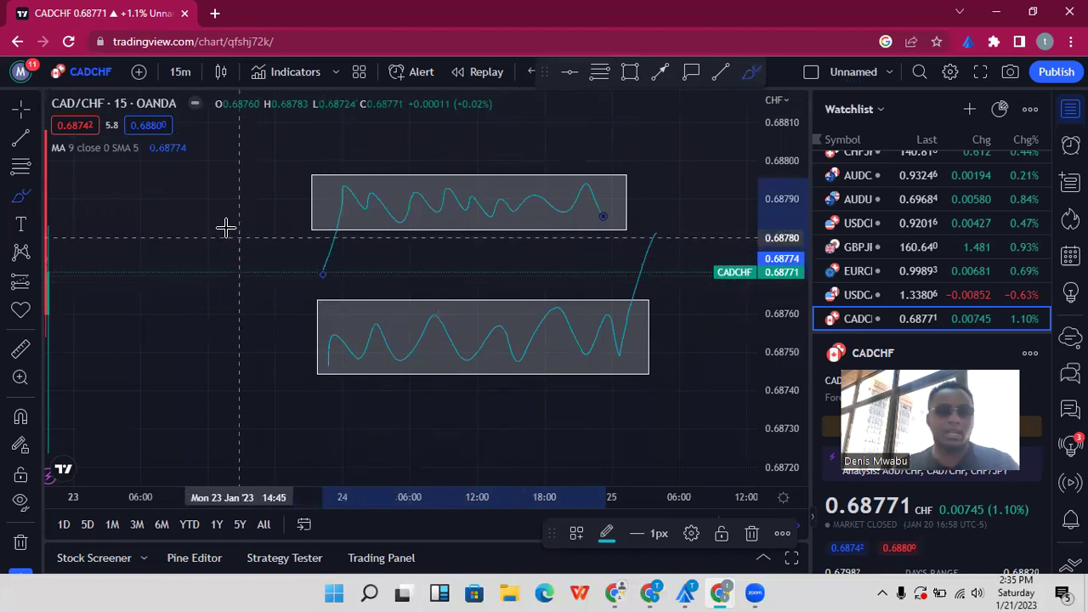
Draw two thin horizontal rectangles on the CAD/CHF chart, one around 0.6852 and one between about 0.68267 and 0.68230.
scroll(323, 242, "down", 2)
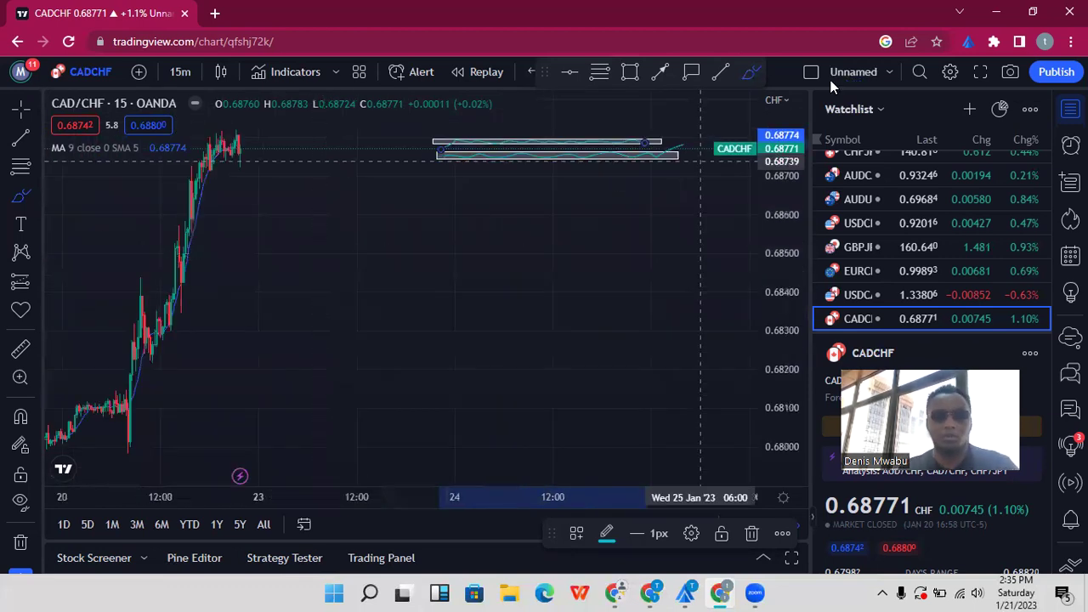
left_click(629, 73)
left_click_drag(335, 242, 618, 249)
left_click(629, 73)
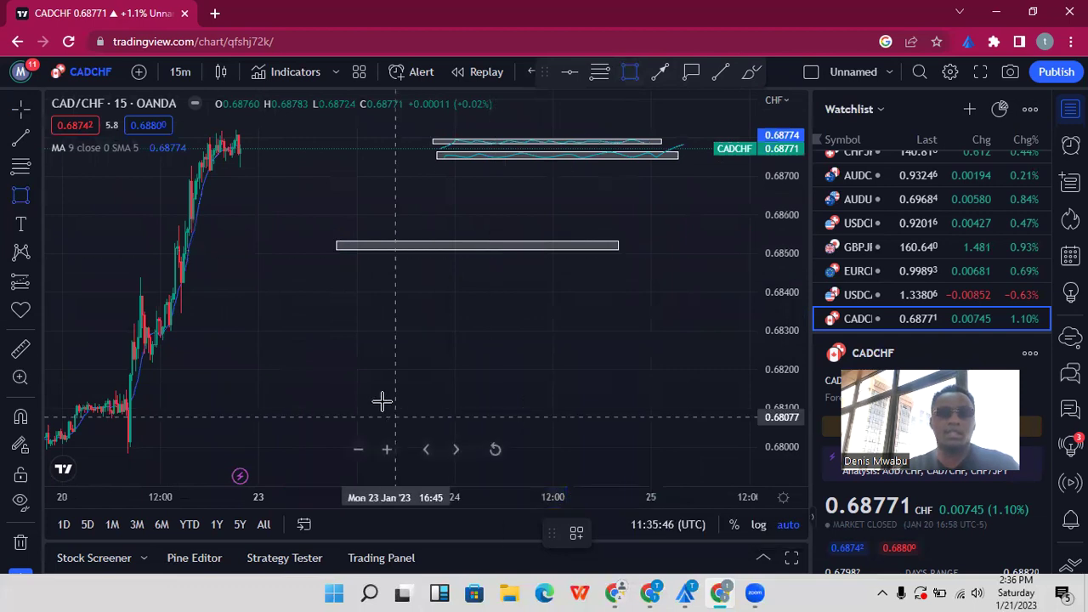
left_click_drag(338, 346, 662, 357)
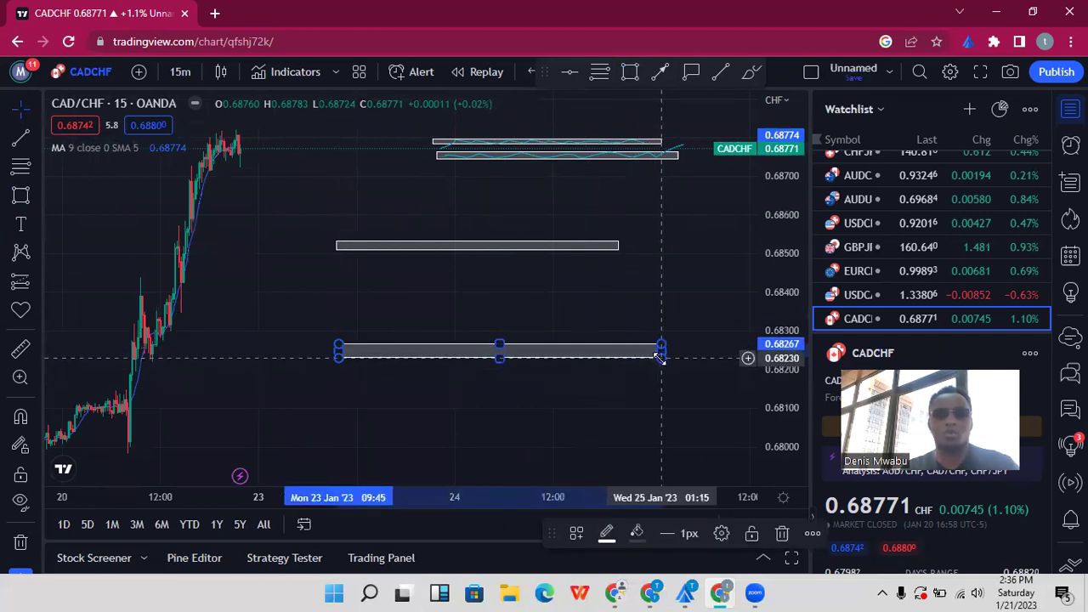
Brush a price peak rising through the lower rectangle and add an upward arrow beside it from about 0.68261 to 0.68387.
left_click(752, 71)
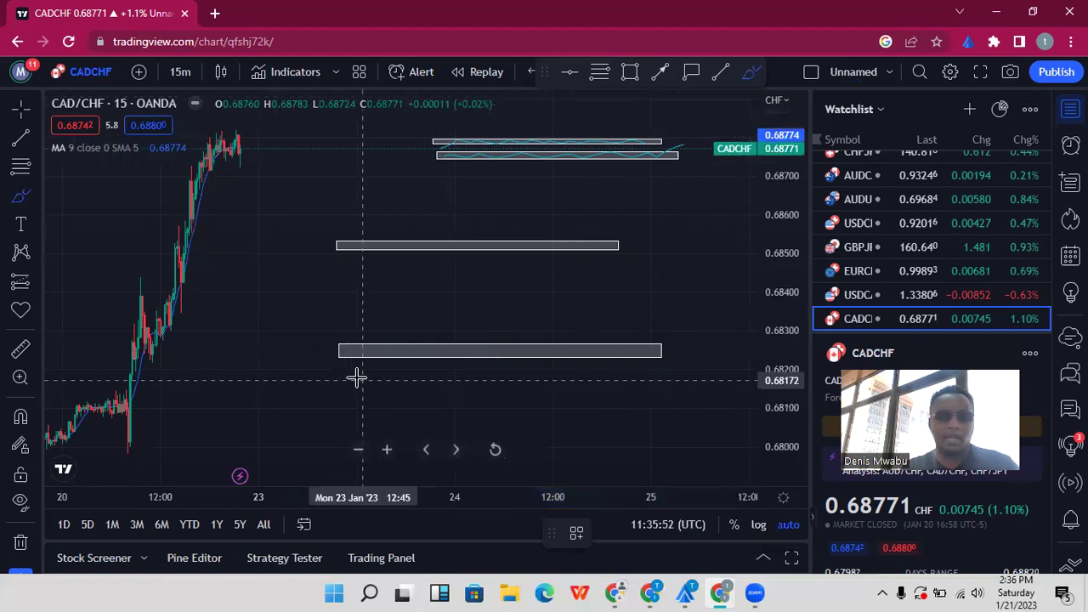
mouse_move(352, 382)
left_mouse_down()
mouse_move(364, 320)
mouse_move(380, 333)
left_mouse_up()
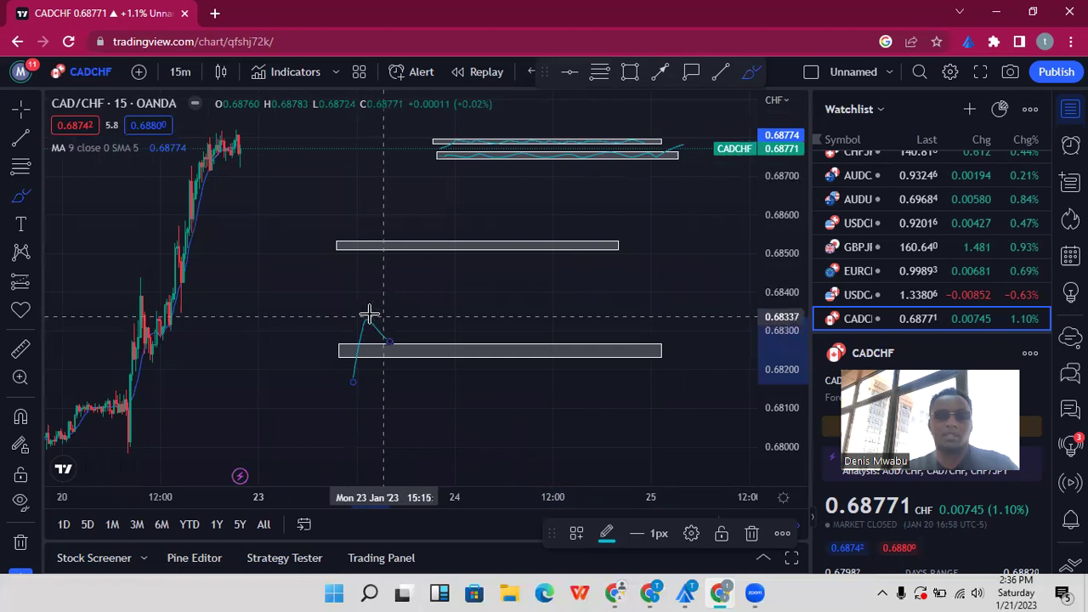
left_click(662, 75)
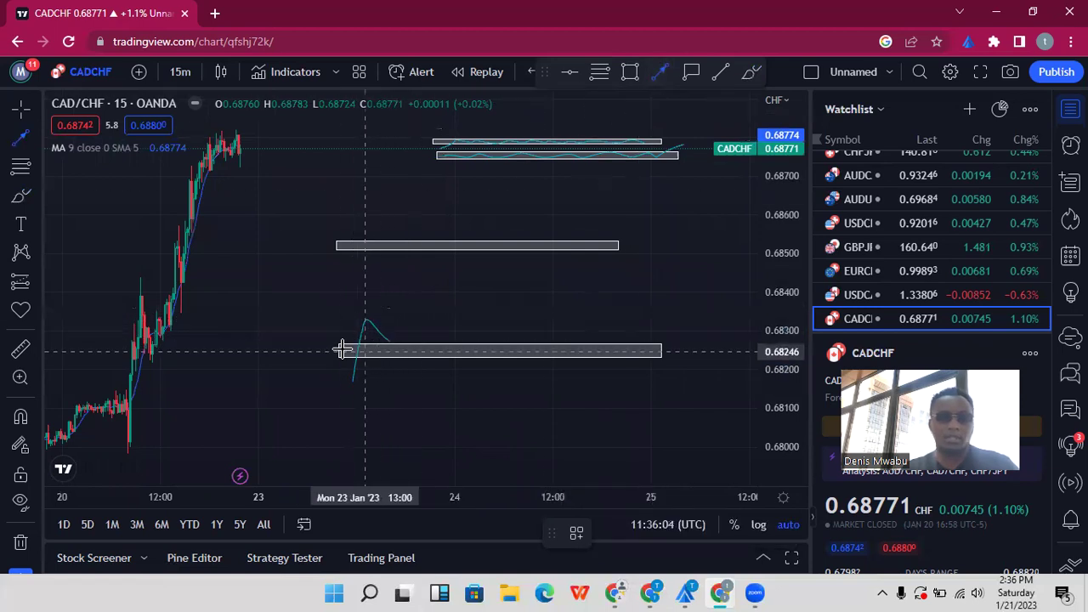
mouse_move(332, 346)
left_mouse_down()
mouse_move(337, 310)
mouse_move(353, 300)
left_mouse_up()
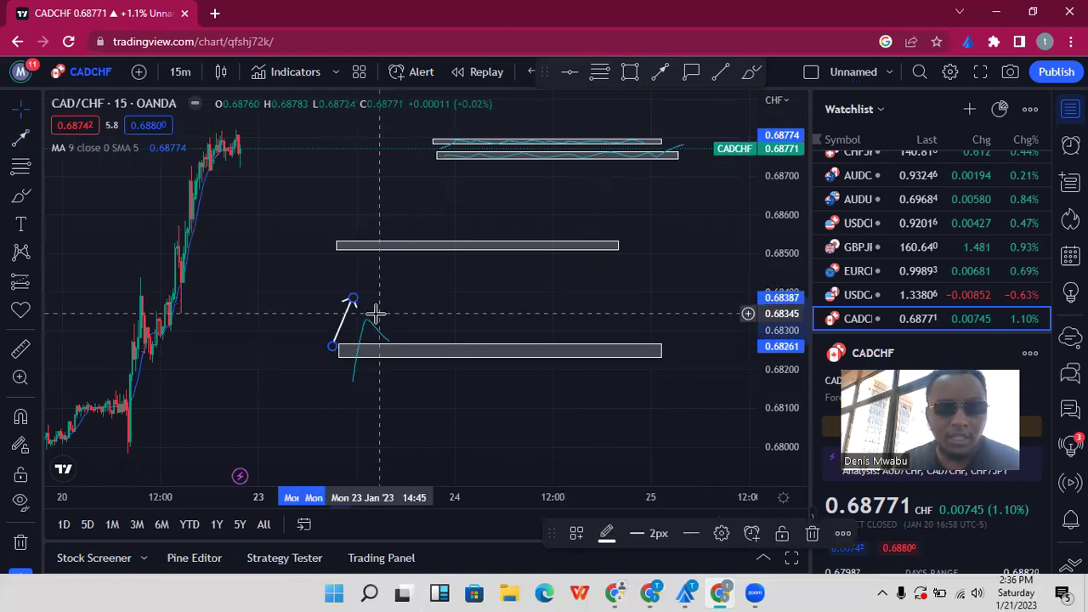
Circle the top of the brushed peak and brush a long, nearly horizontal line across it at about 0.683.
left_click(752, 73)
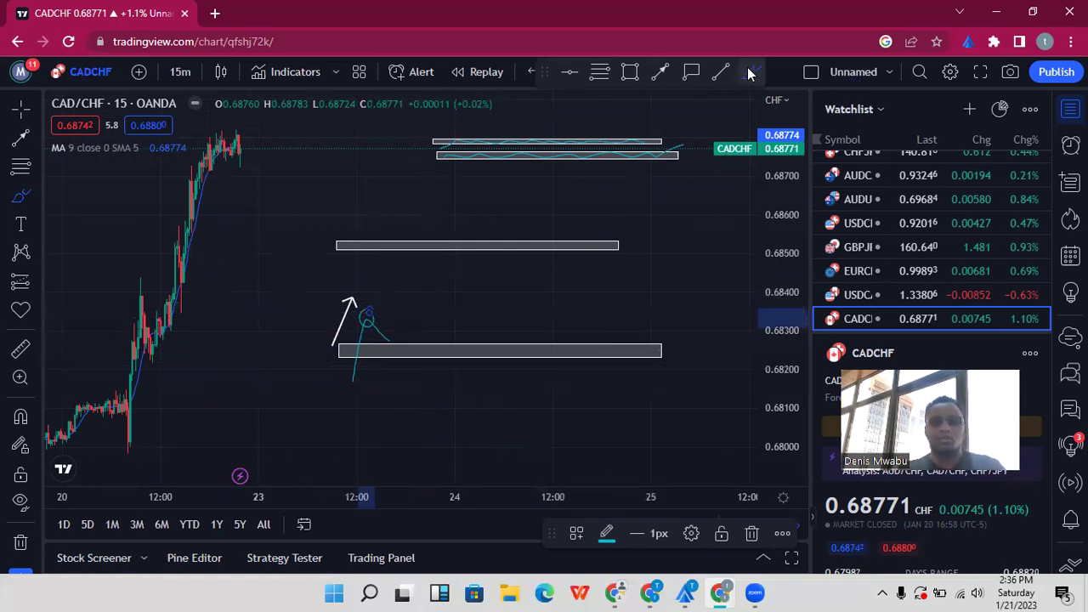
left_click_drag(209, 333, 674, 323)
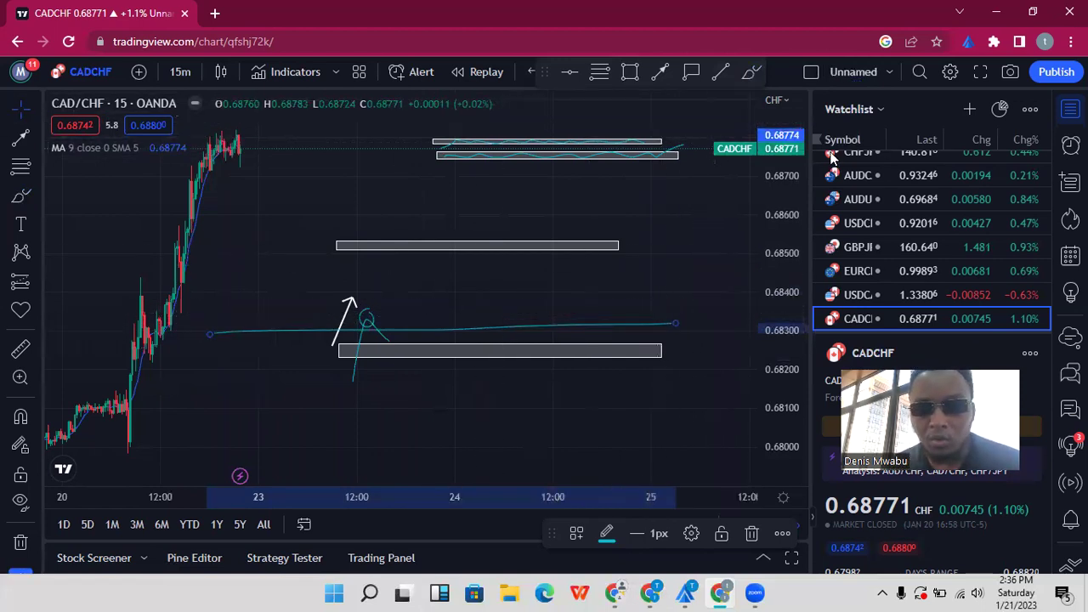
Switch the chart to the EURGBP pair from the watchlist.
mouse_move(719, 593)
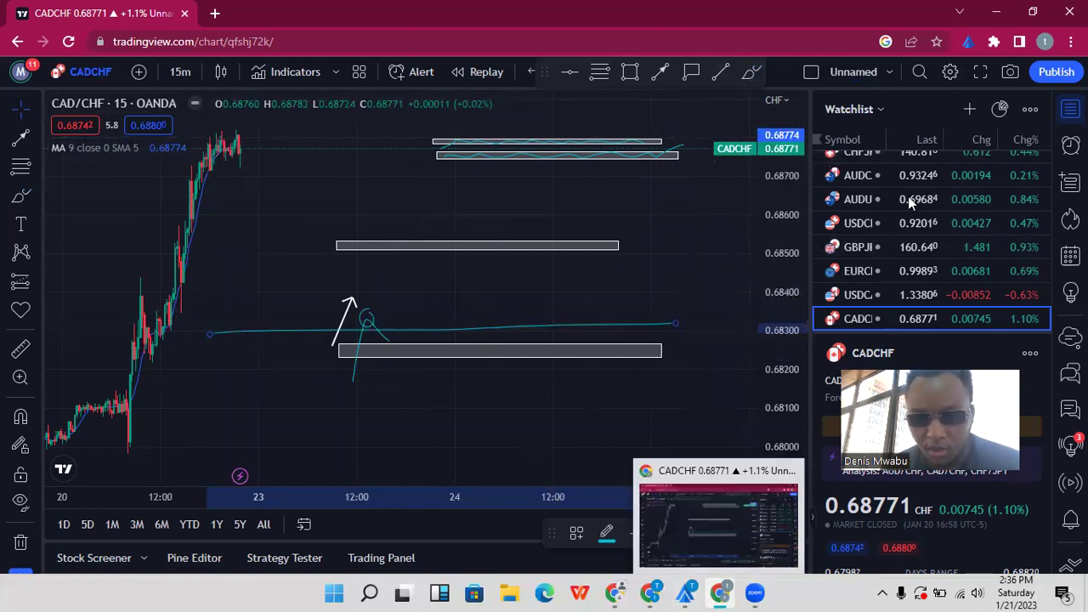
scroll(908, 196, "up", 5)
left_click(870, 195)
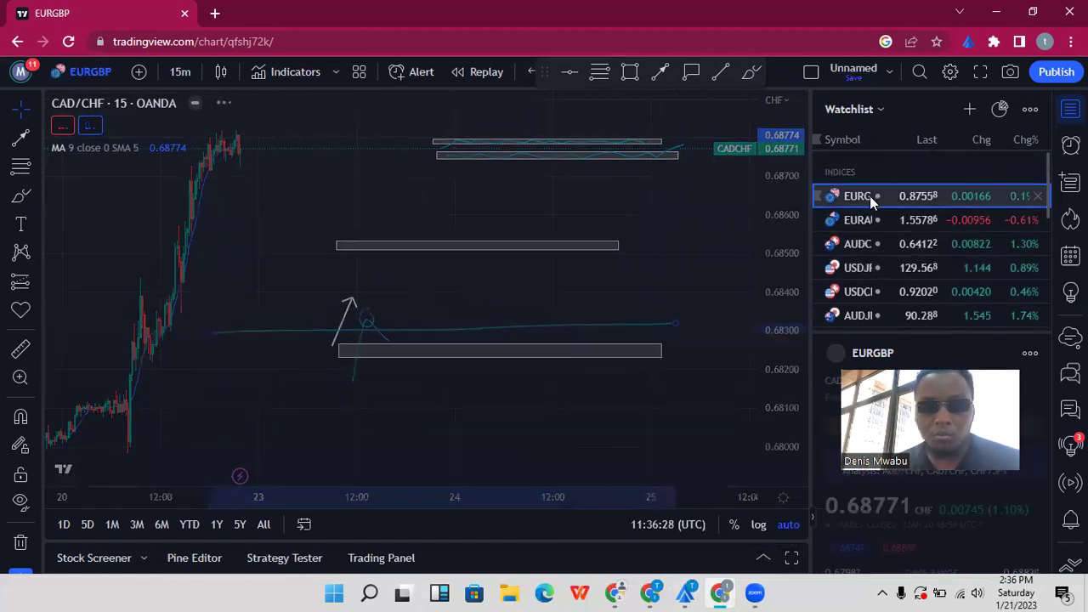
Draw a thin horizontal rectangle under the 17 January low, between about 0.88335 and 0.88298, extending to 18 January 03:30.
left_click_drag(241, 269, 681, 244)
left_click_drag(218, 284, 562, 289)
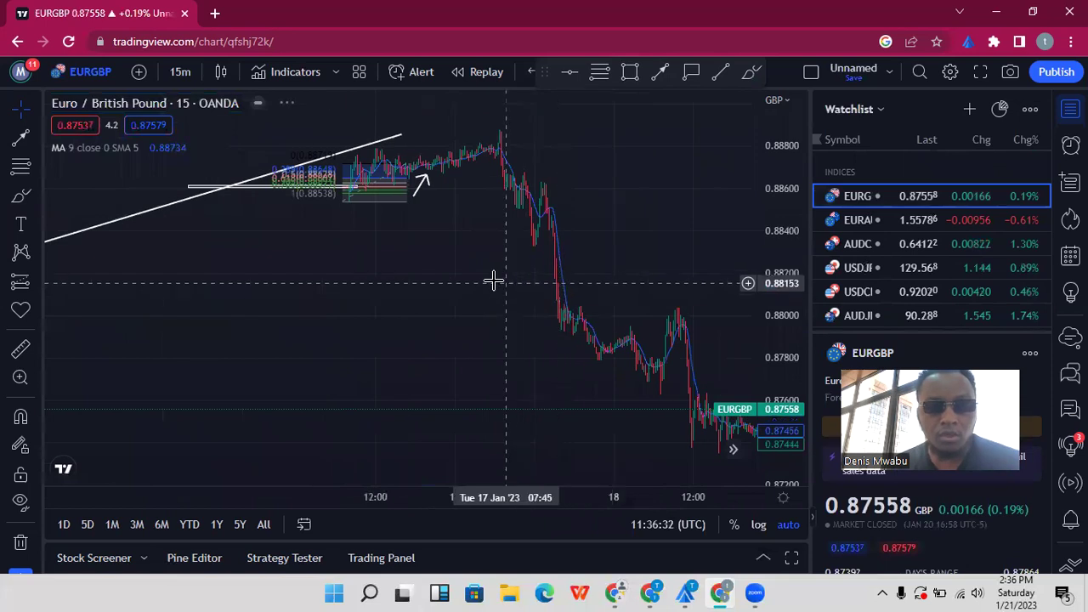
scroll(488, 281, "up", 5)
left_click_drag(414, 212, 602, 204)
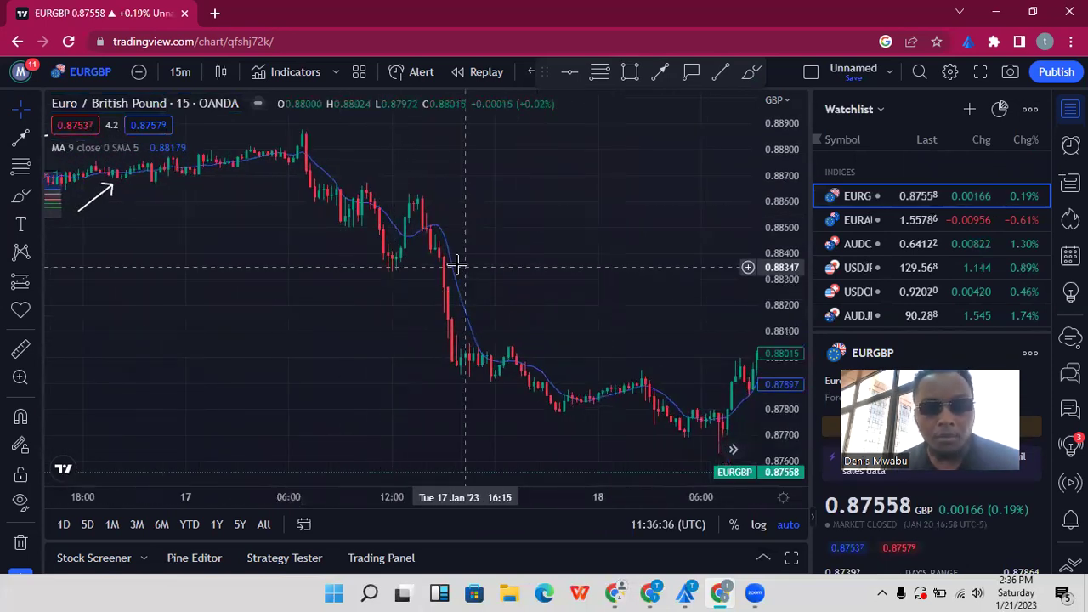
left_click(629, 73)
left_click(370, 268)
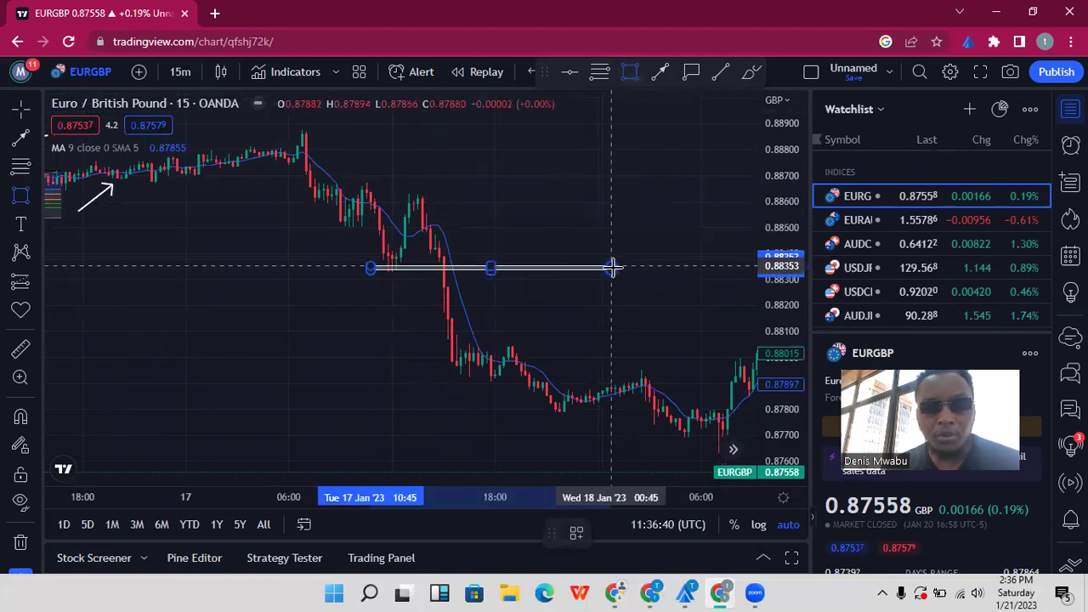
left_click(658, 277)
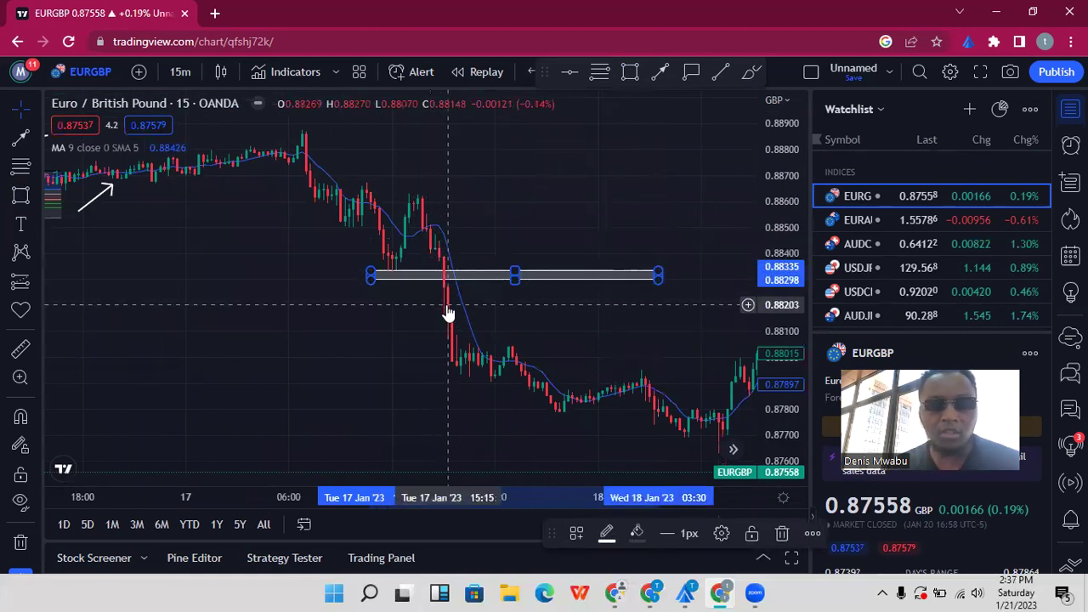
Circle the downward break through the rectangle and the low reached below it, adding a down arrow from about 0.88276 to 0.88098.
left_click(751, 71)
mouse_move(454, 263)
left_mouse_down()
mouse_move(444, 297)
mouse_move(450, 268)
left_mouse_up()
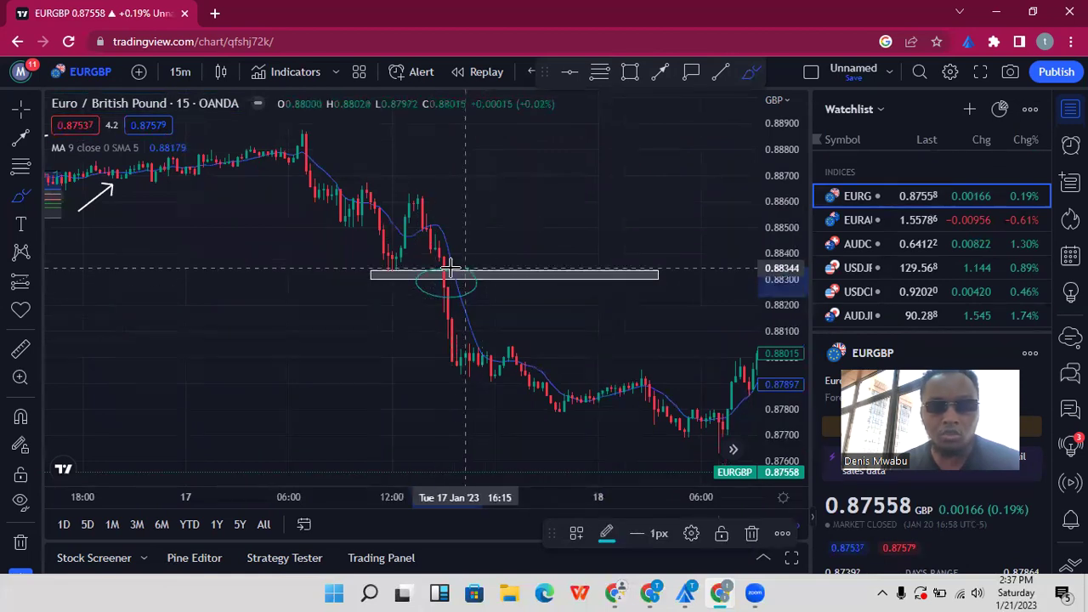
left_click(659, 73)
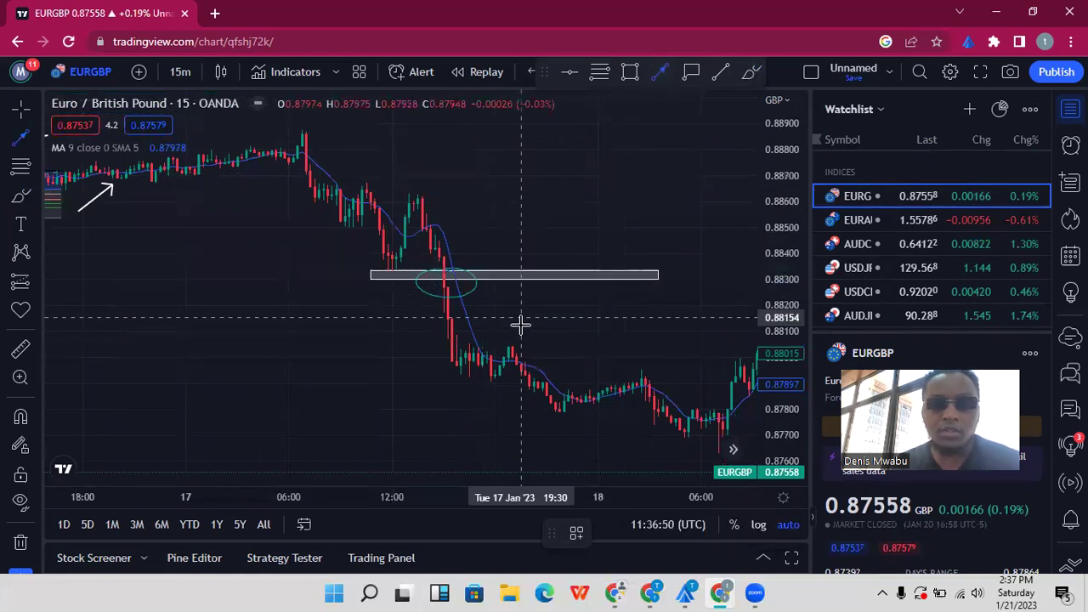
left_click(491, 286)
left_click(493, 329)
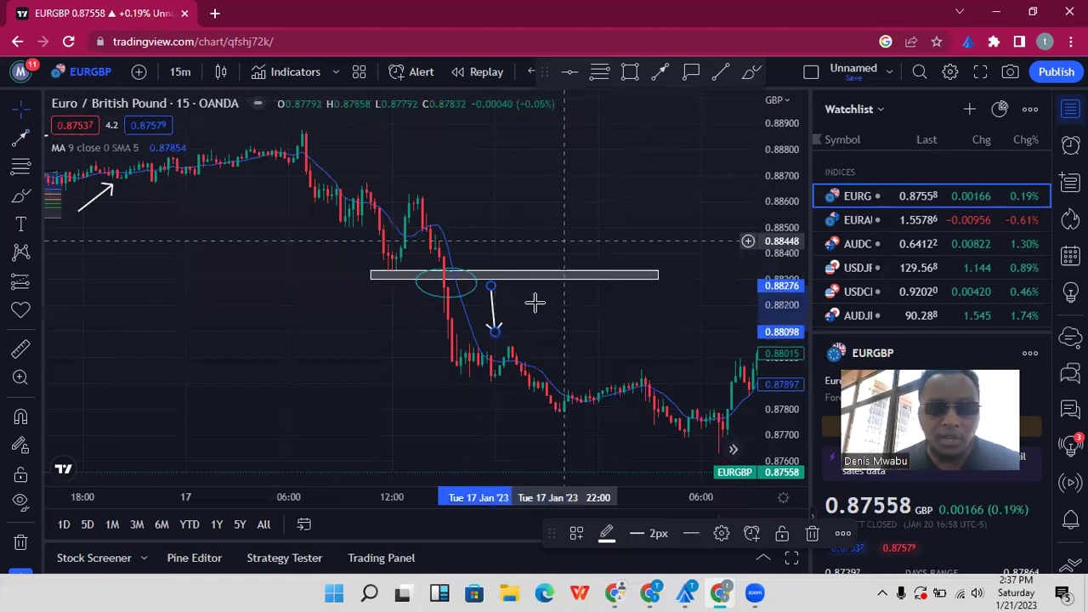
left_click(755, 72)
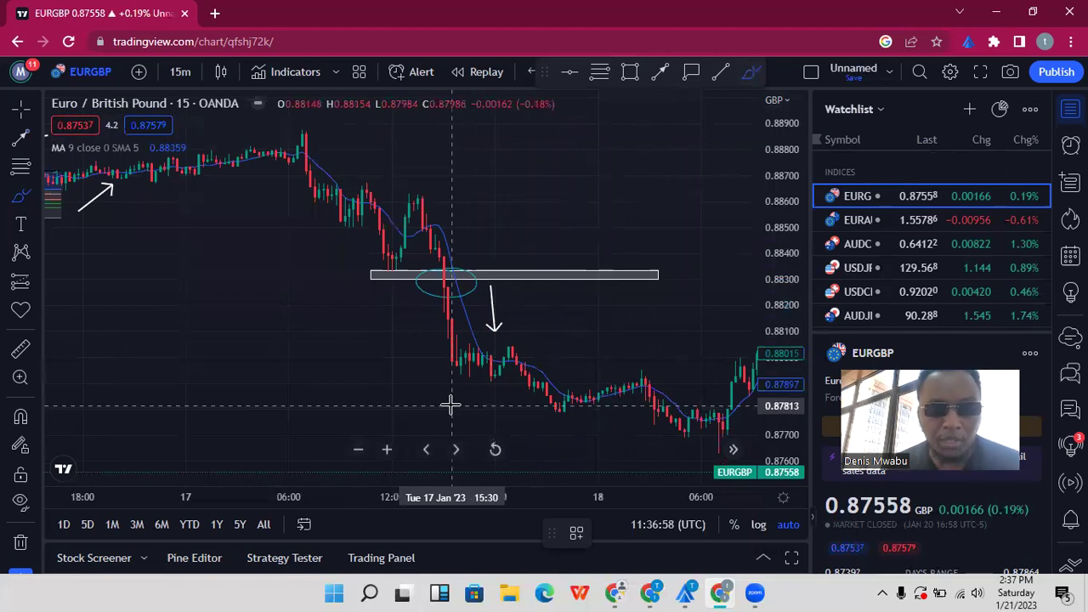
mouse_move(468, 373)
left_mouse_down()
mouse_move(437, 364)
mouse_move(479, 382)
mouse_move(460, 372)
left_mouse_up()
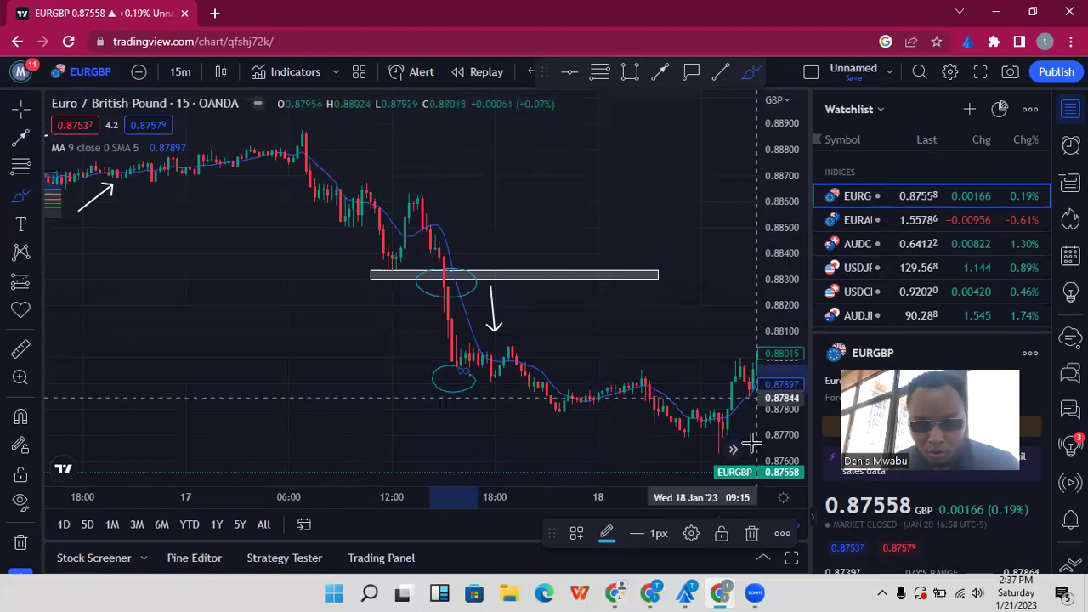
Switch to another Chrome profile and open YouTube in a new tab.
mouse_move(725, 592)
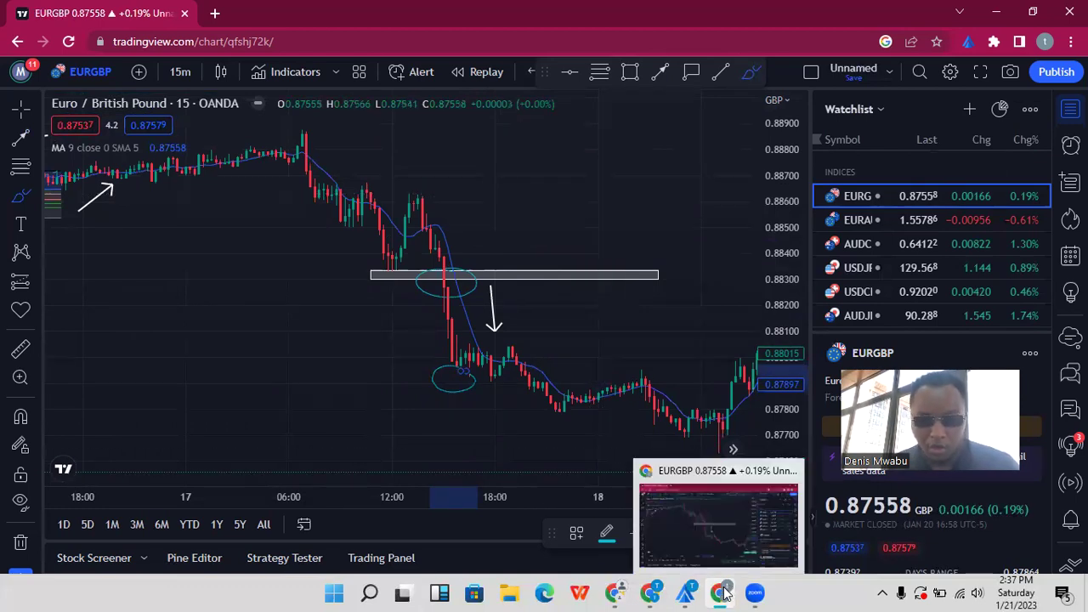
left_click(1046, 41)
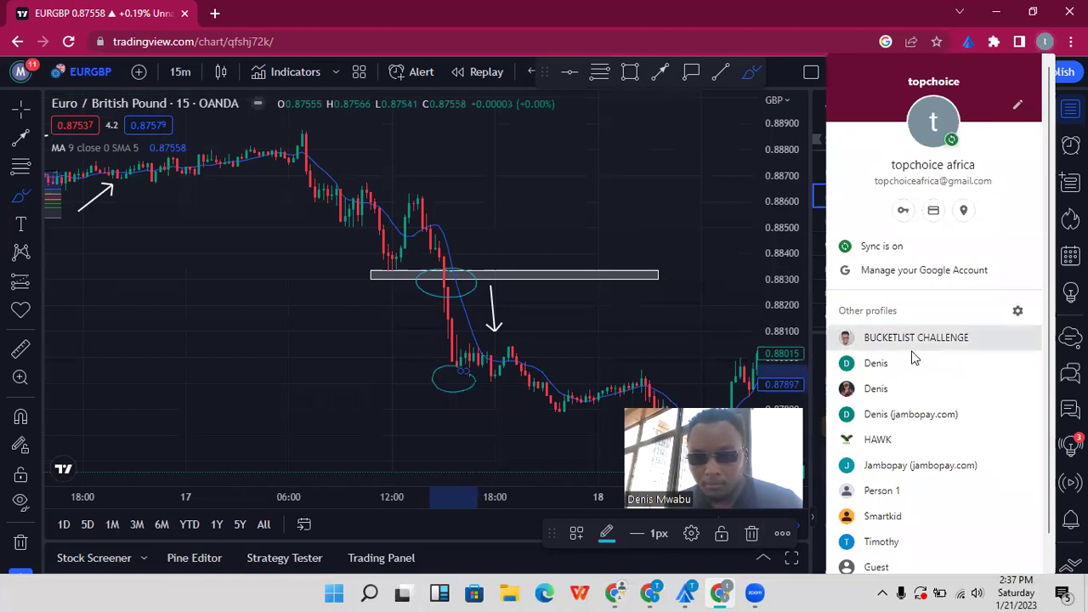
left_click(888, 387)
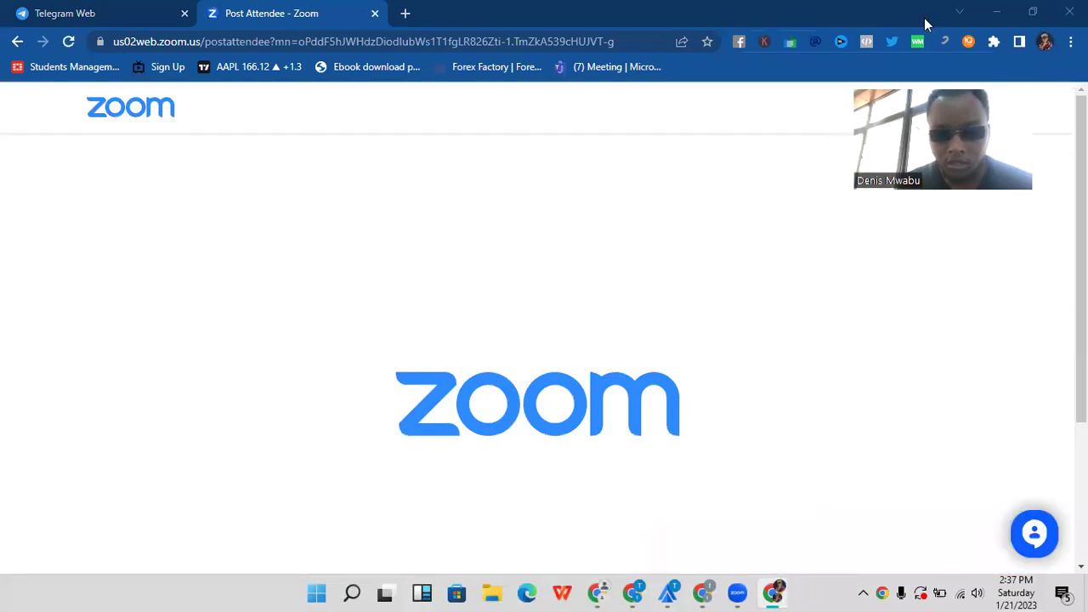
left_click(407, 14)
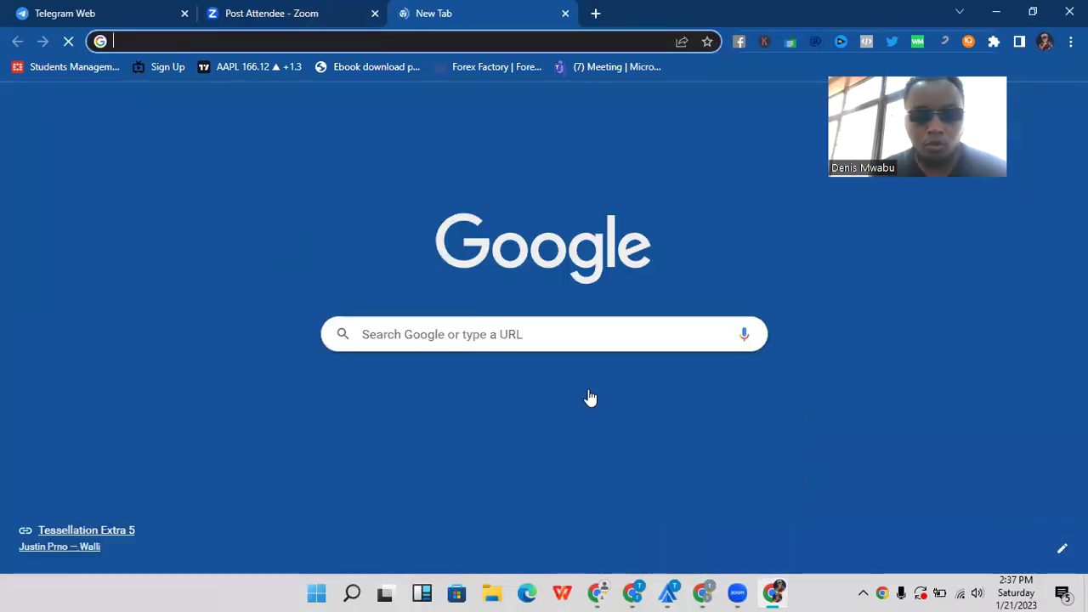
left_click(537, 399)
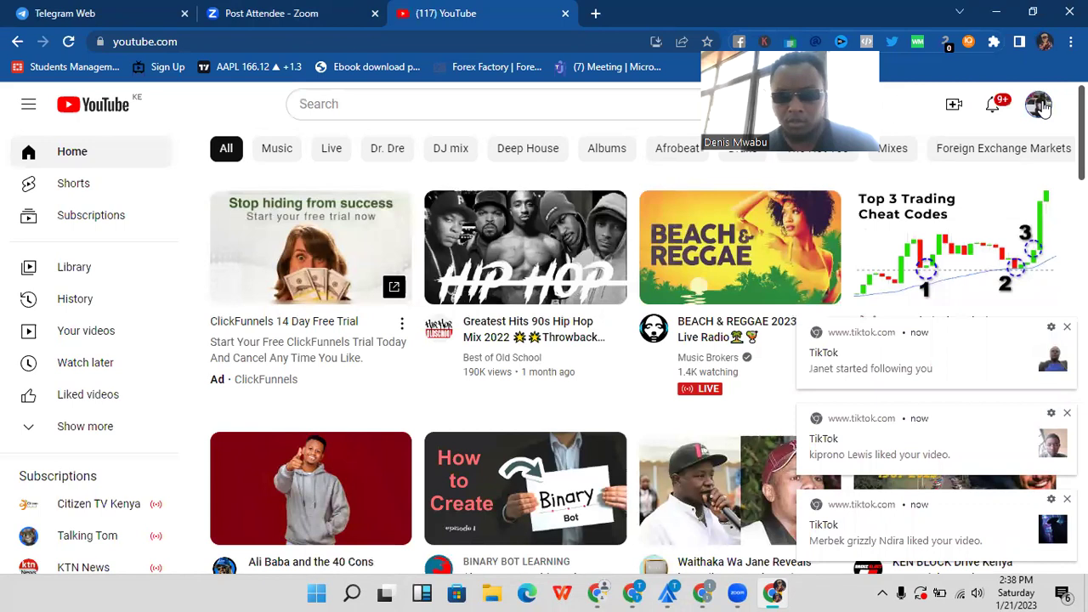
Open the account's own YouTube channel and browse its recently uploaded videos.
left_click(1039, 105)
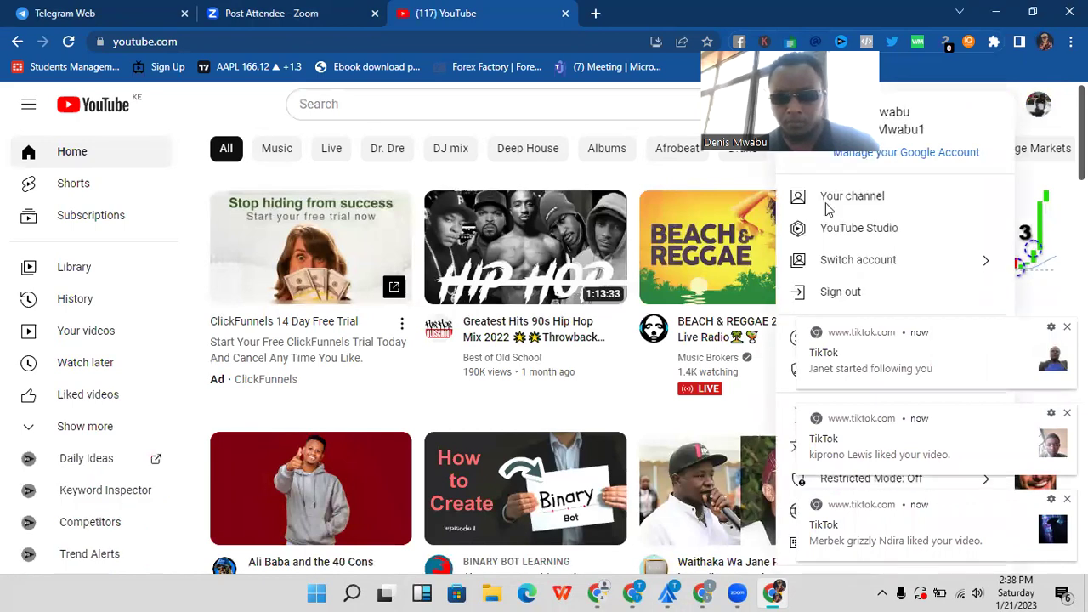
left_click(831, 200)
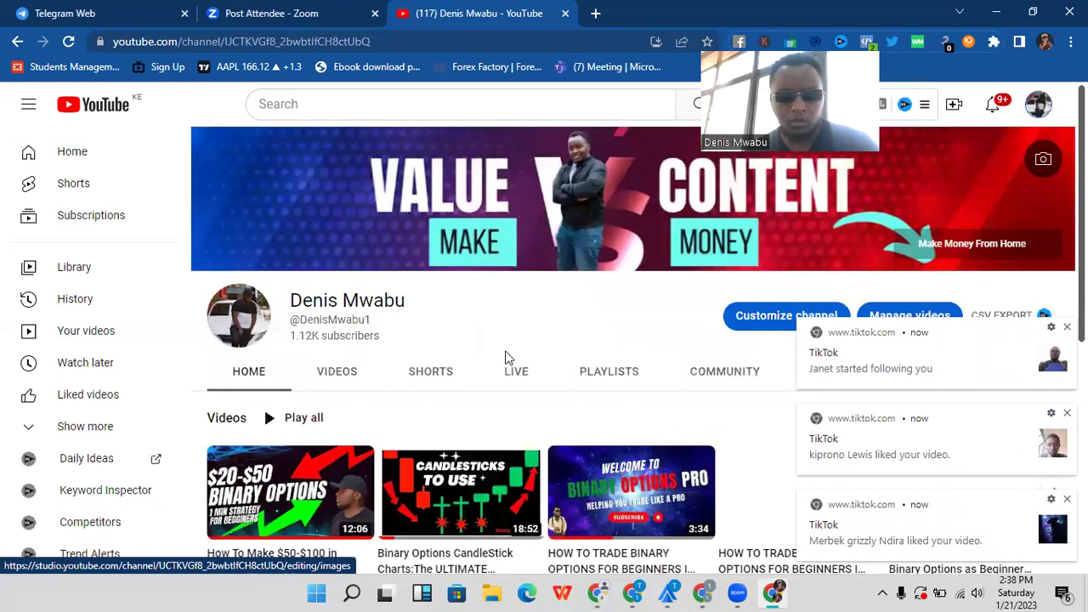
scroll(505, 357, "down", 1)
scroll(346, 290, "down", 1)
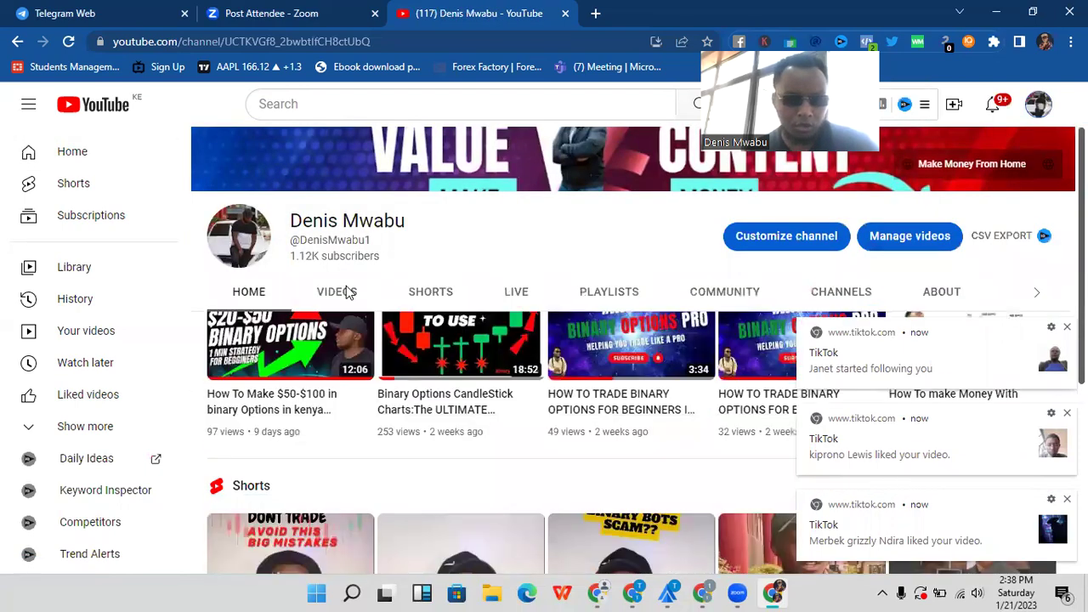
left_click(346, 290)
scroll(330, 328, "down", 1)
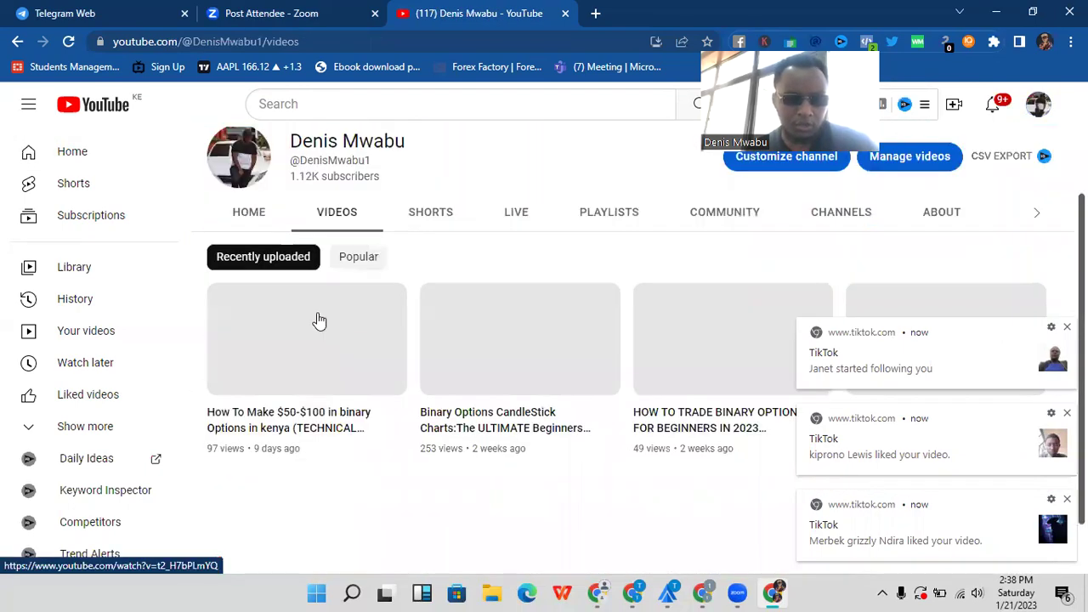
scroll(320, 318, "down", 3)
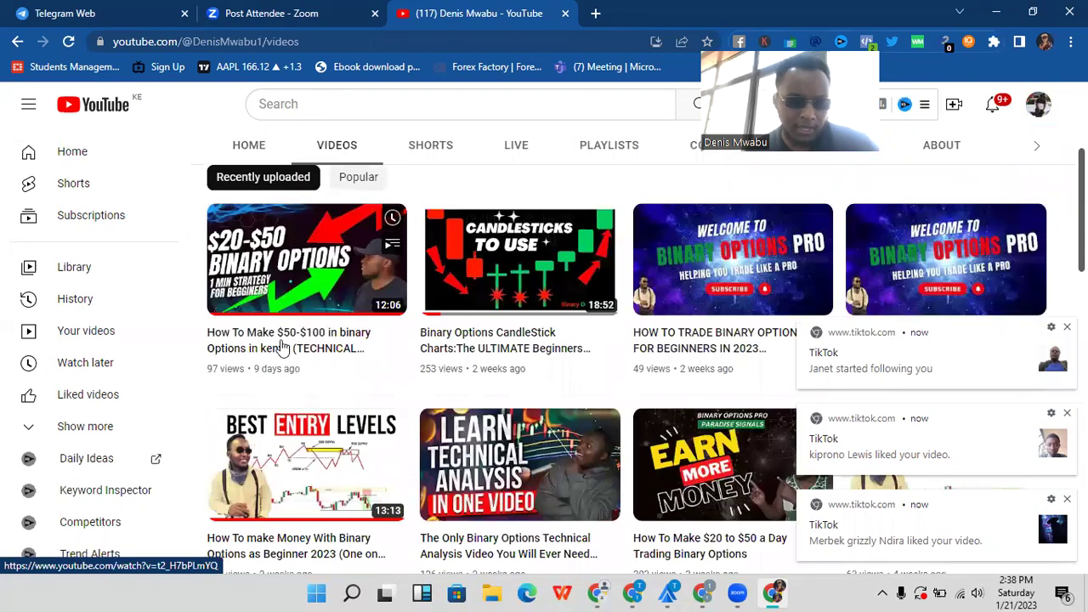
Open the video "How To Make $50-$100 in binary Options in kenya (TECHNICAL ANALYSIS BOT)", pause it and view the webinar link in its description.
left_click(394, 336)
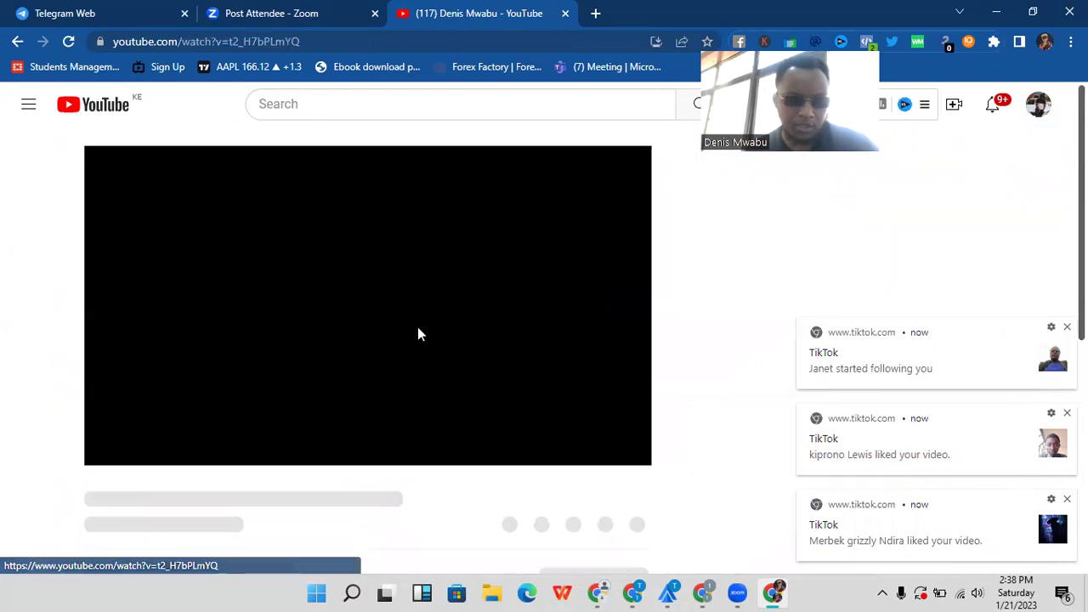
left_click(111, 409)
scroll(282, 348, "down", 2)
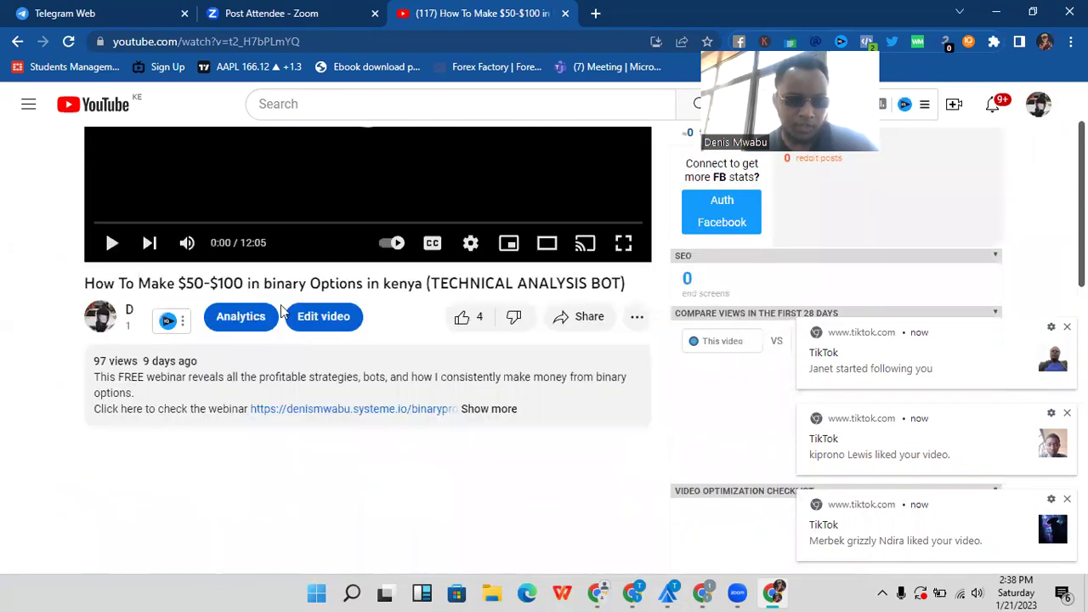
scroll(102, 273, "down", 2)
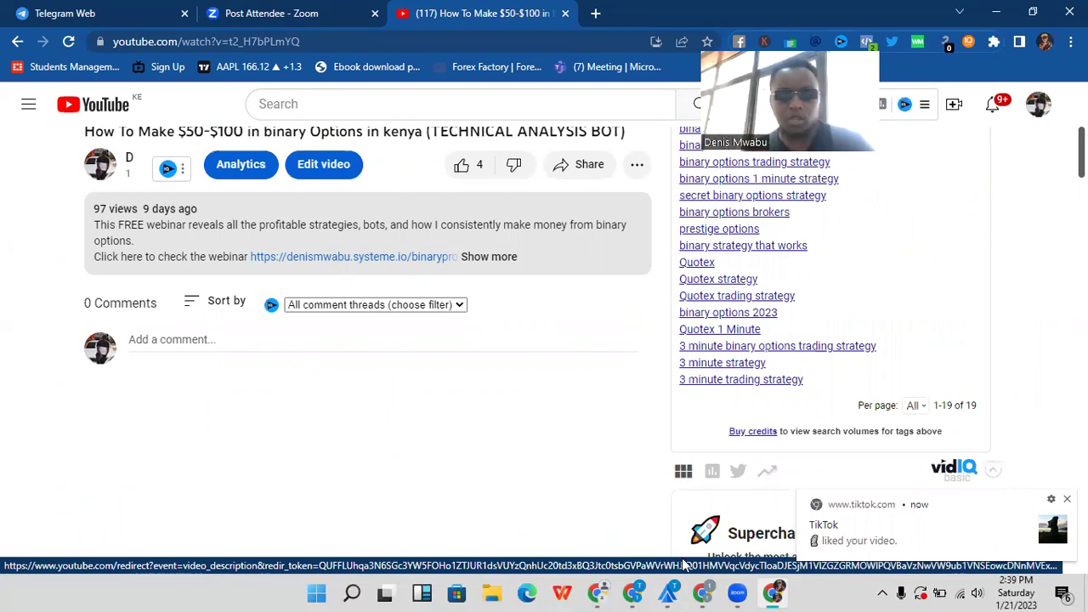
Switch back to the EUR/GBP chart in TradingView and undo the last brush stroke.
left_click(703, 593)
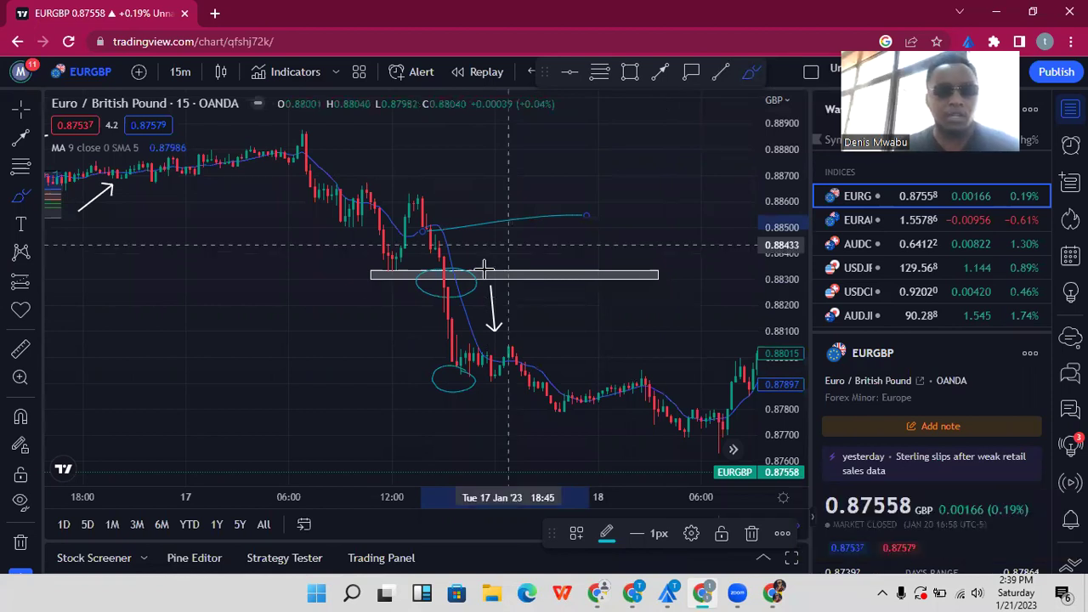
scroll(485, 315, "down", 2)
key("ctrl+z")
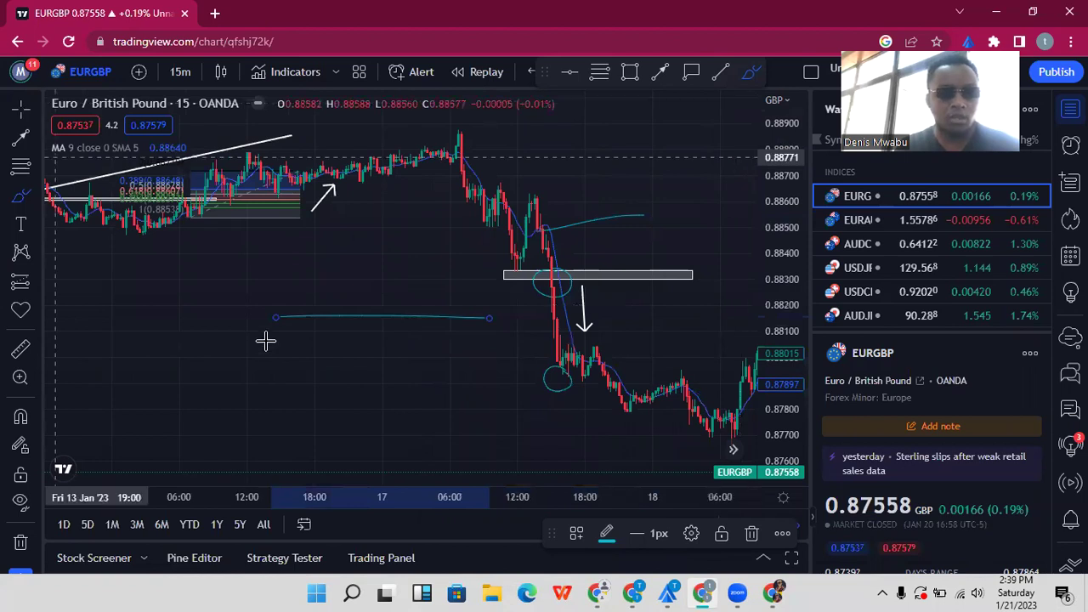
Examine the ascending trend line, the Fibonacci zone and the level breakouts between 9 and 17 January on the EUR/GBP chart.
scroll(260, 366, "down", 2)
left_click_drag(69, 344, 348, 343)
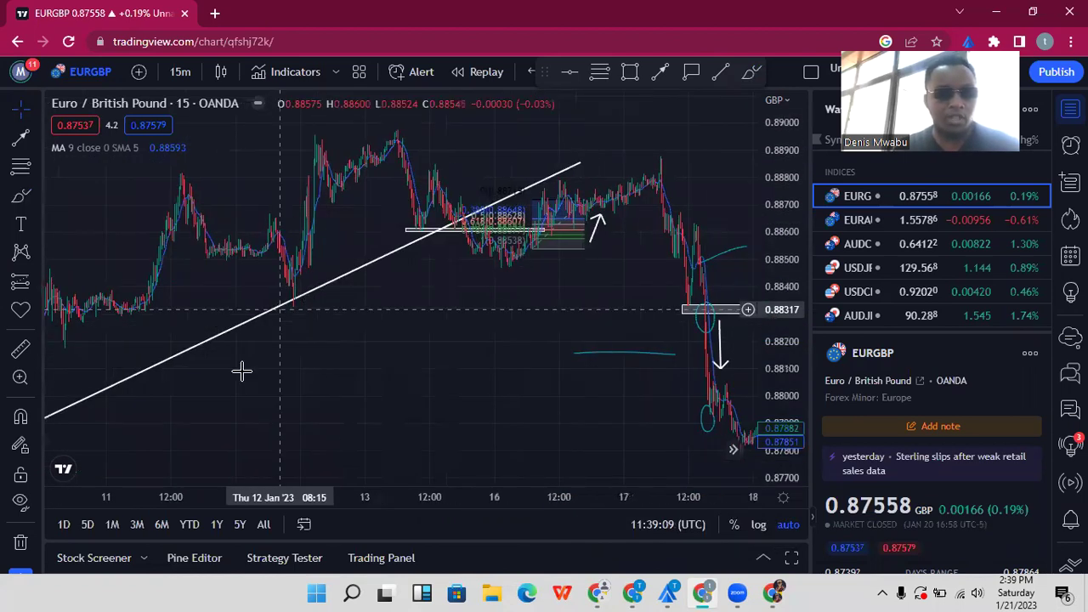
scroll(561, 306, "down", 2)
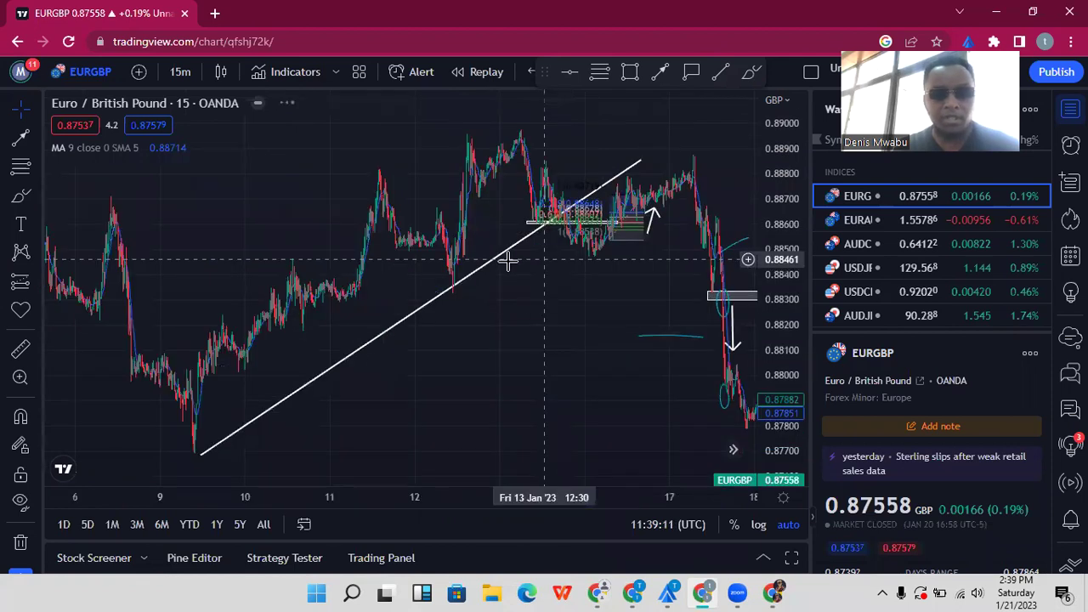
scroll(557, 260, "up", 1)
scroll(421, 217, "up", 1)
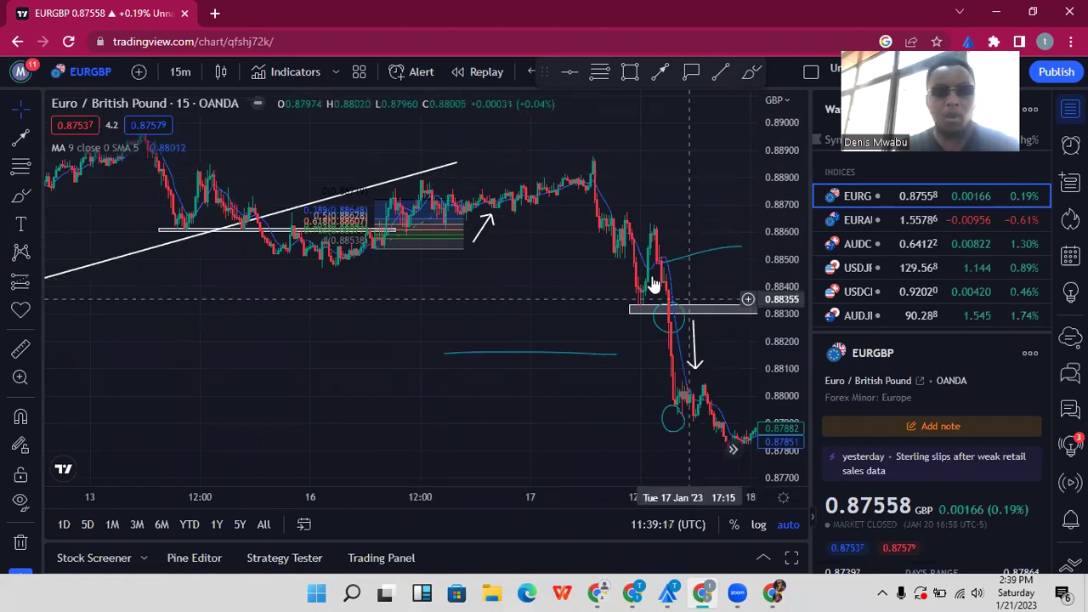
scroll(426, 256, "down", 2)
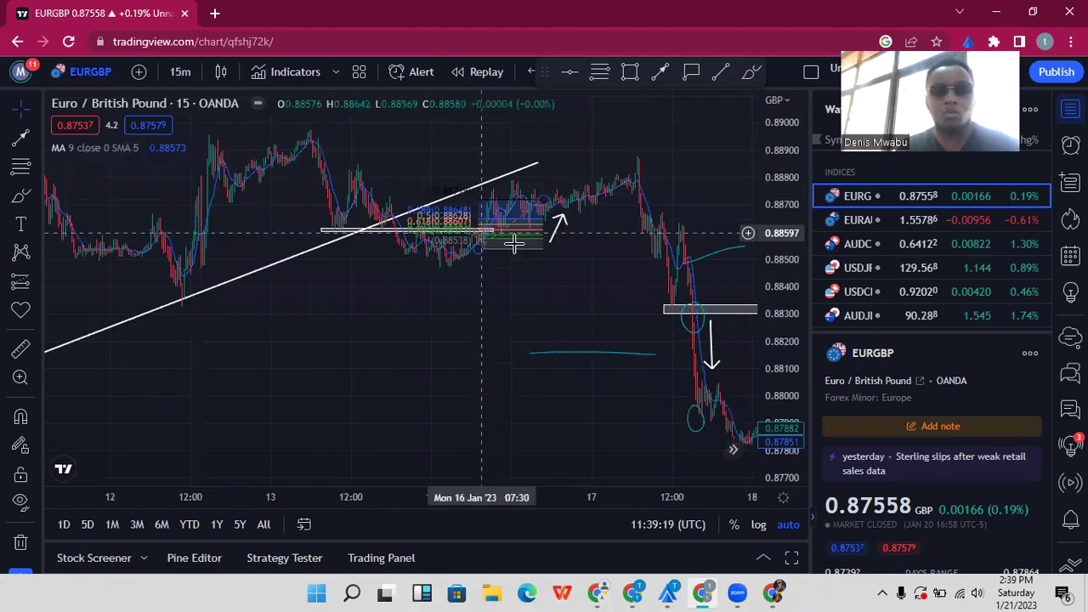
scroll(505, 244, "up", 2)
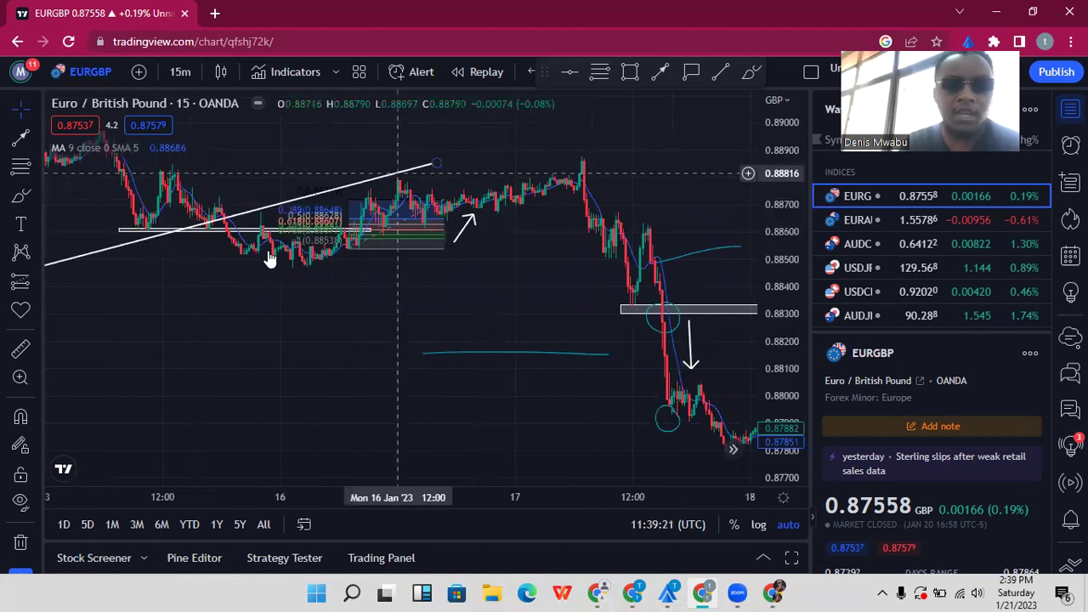
scroll(544, 251, "down", 1)
scroll(481, 328, "down", 2)
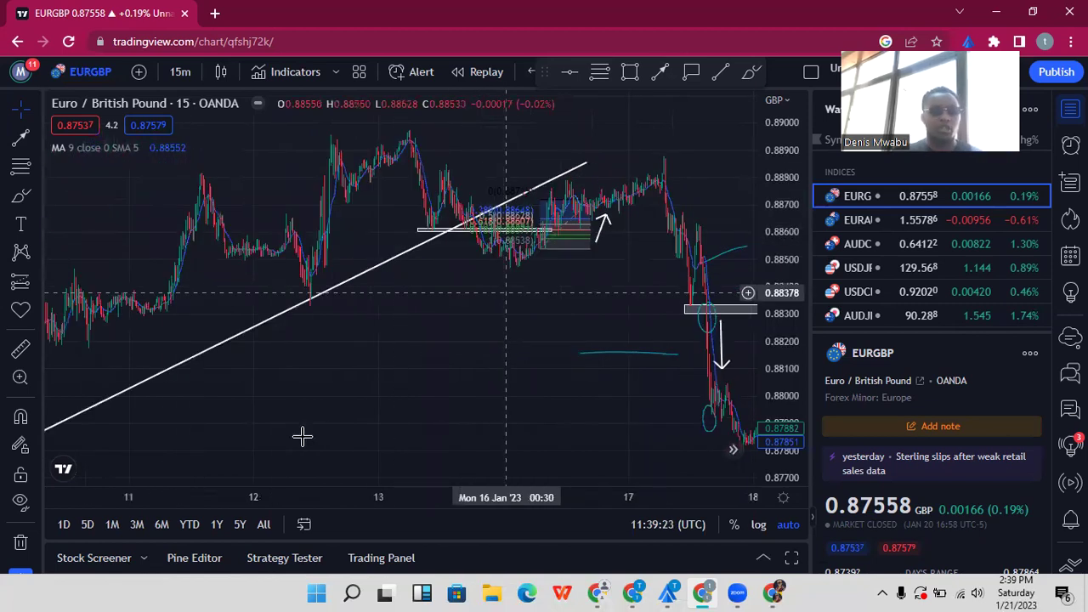
Compare the trend line region with the 17 January level break and the price drop that follows it.
scroll(503, 333, "down", 1)
scroll(503, 333, "left", 3)
scroll(310, 349, "right", 3)
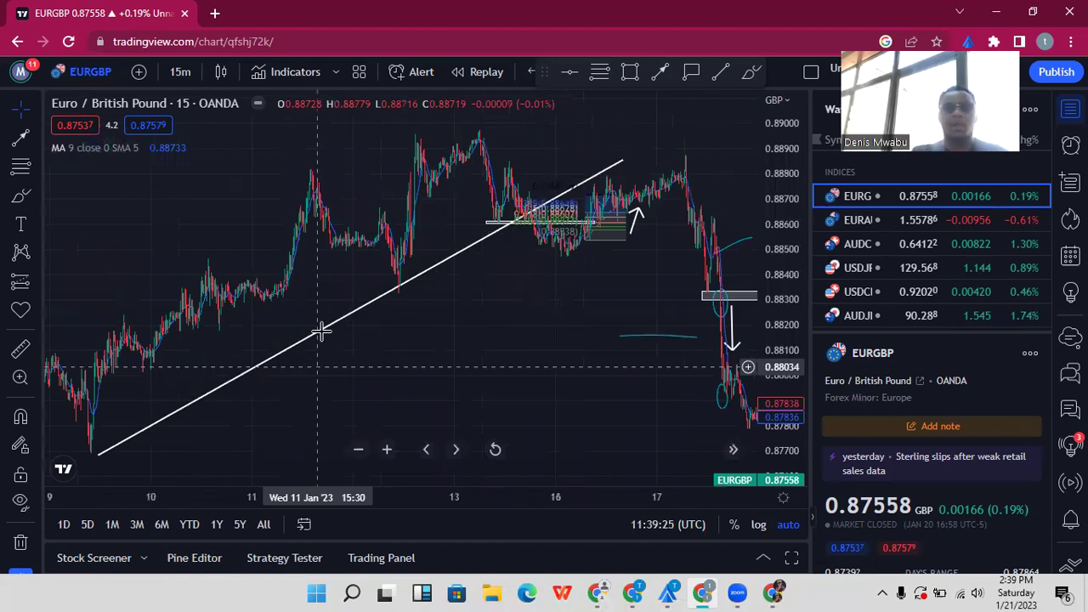
scroll(371, 328, "down", 1)
scroll(360, 284, "right", 3)
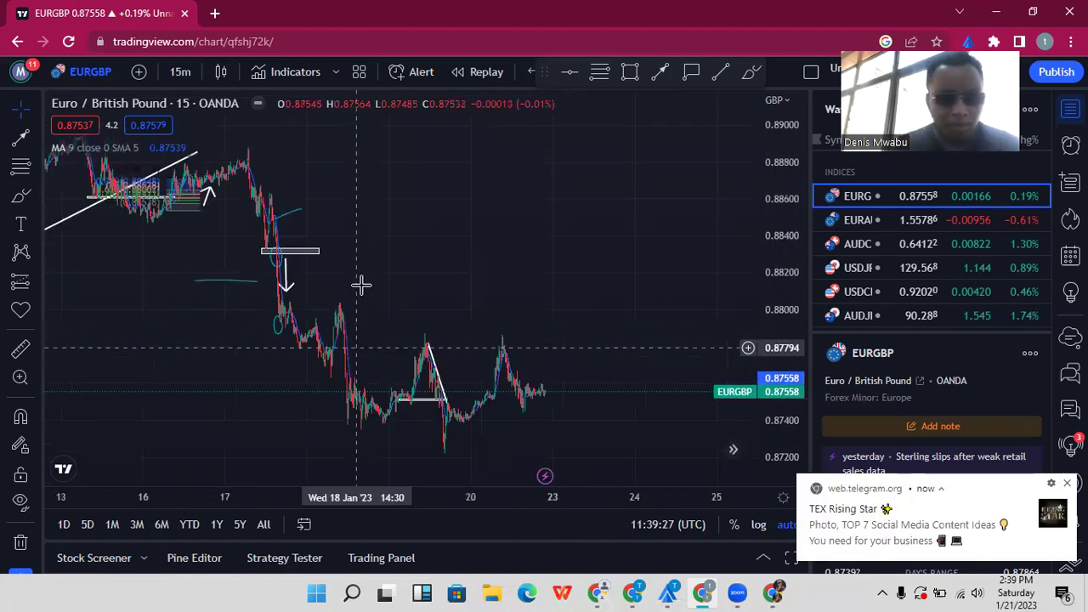
scroll(620, 227, "up", 1)
scroll(607, 252, "left", 3)
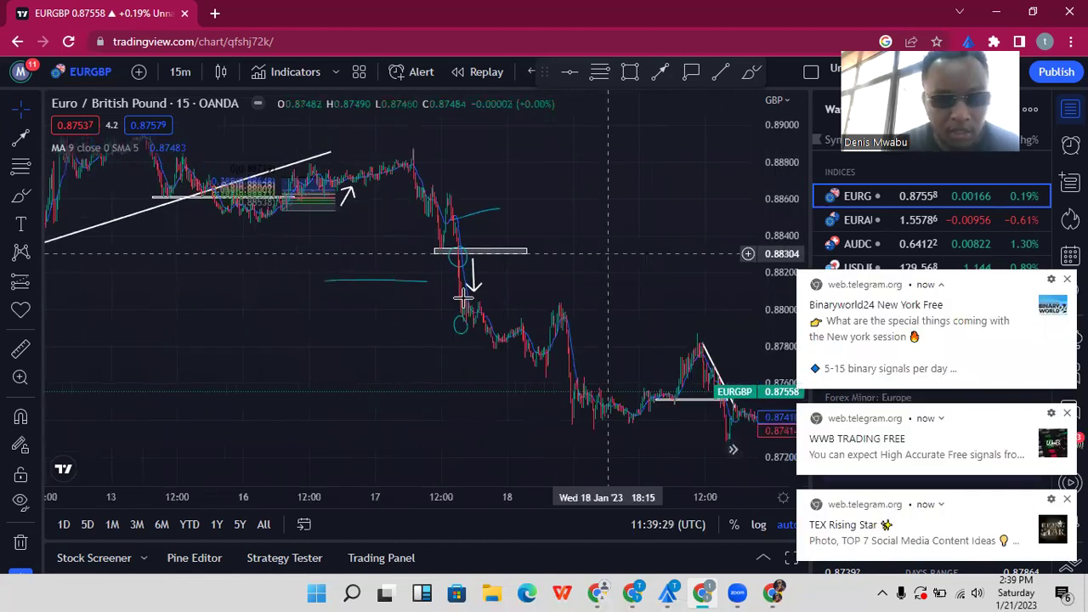
scroll(586, 237, "up", 2)
scroll(441, 259, "left", 3)
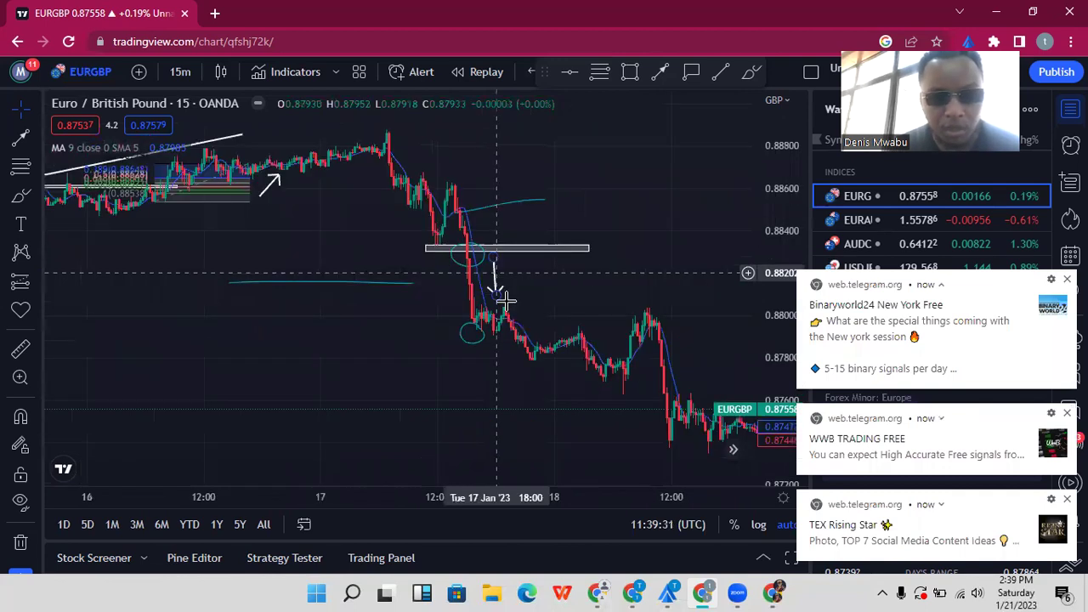
left_click_drag(338, 283, 98, 287)
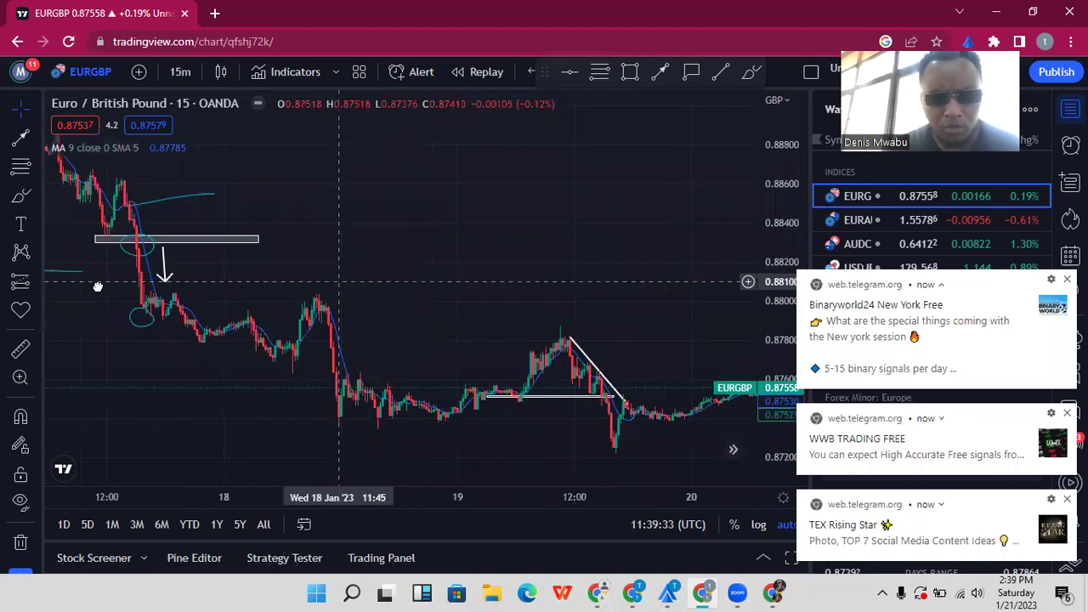
Extend the end of the horizontal level rectangle below the 19 January peak to Fri 20 Jan '23 03:45.
scroll(51, 286, "right", 3)
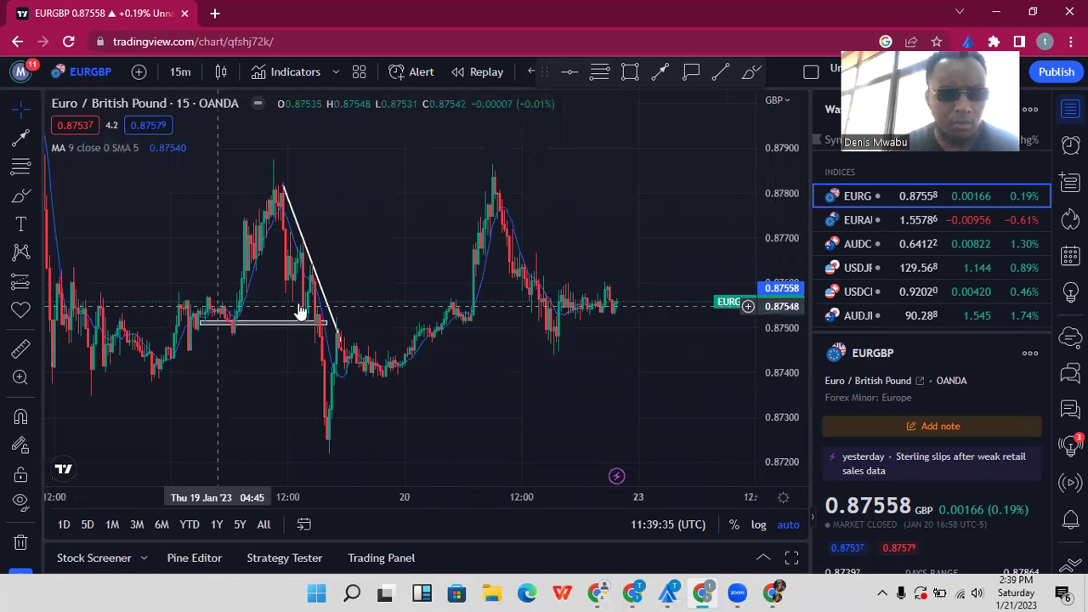
scroll(267, 243, "right", 3)
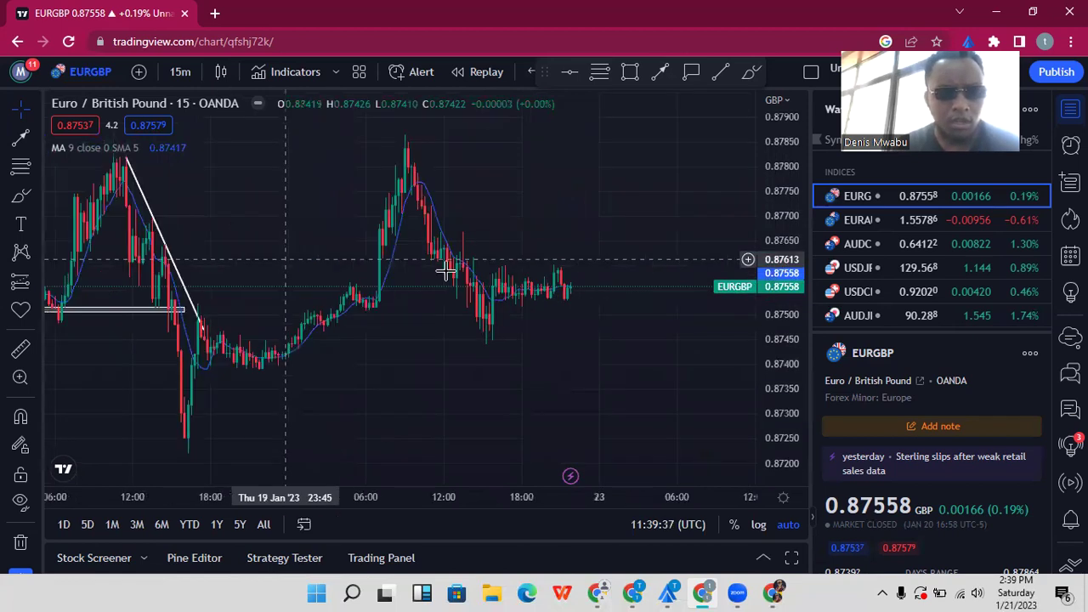
scroll(336, 246, "left", 1)
scroll(430, 218, "left", 3)
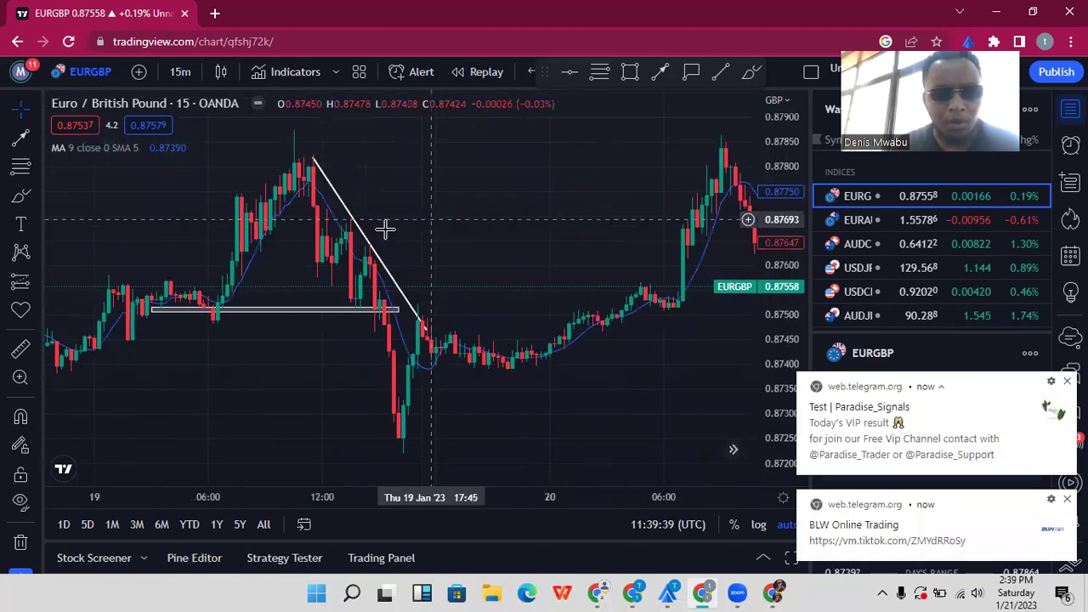
left_click(399, 309)
left_click_drag(475, 304, 620, 310)
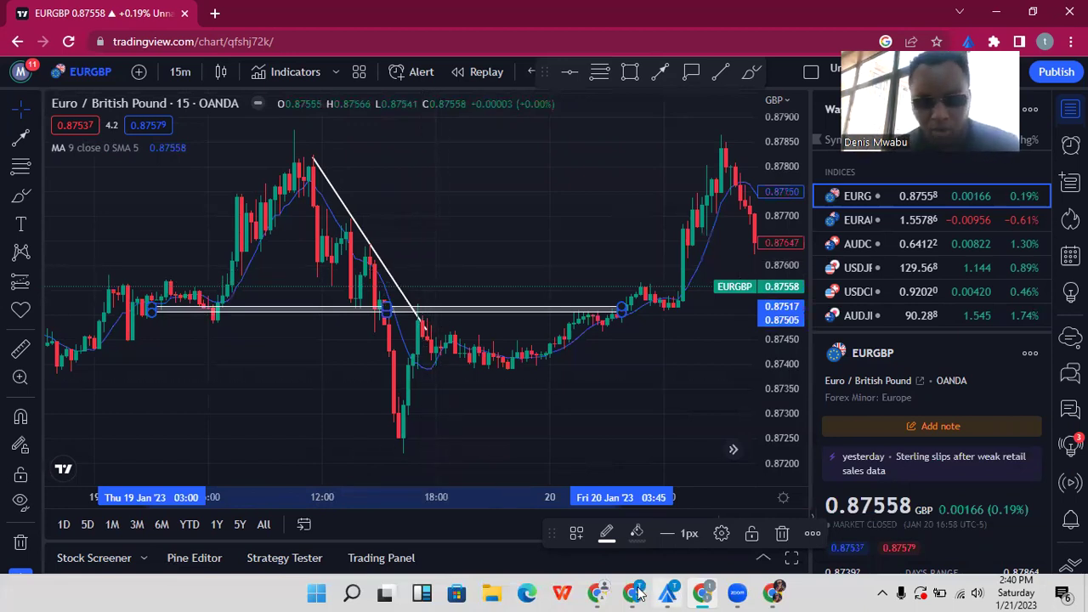
Switch to the Pocket Option trading page and review its closed and opened trades.
key("alt+Tab")
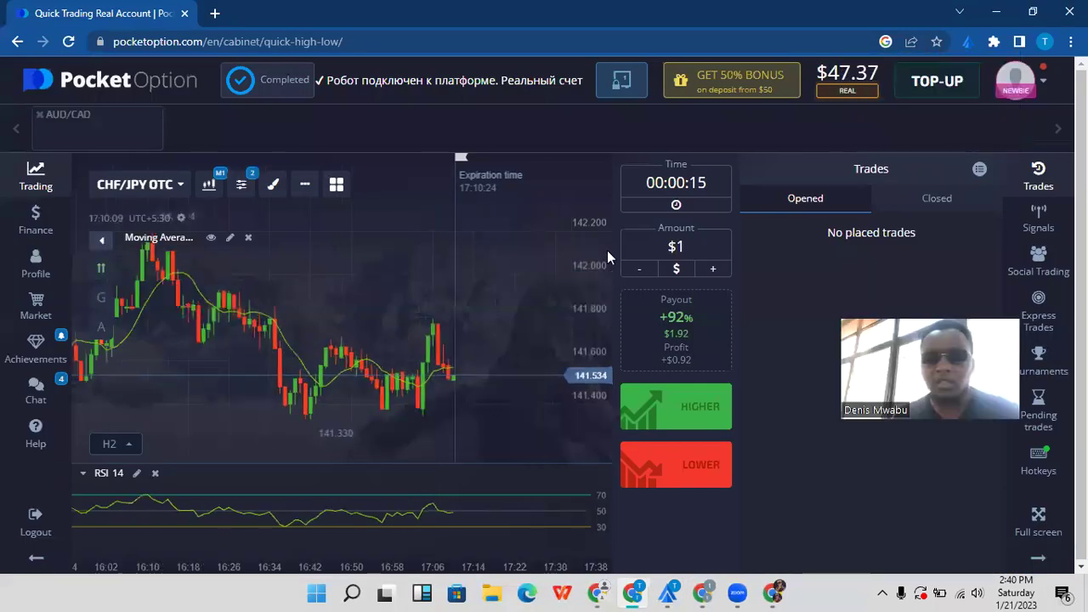
left_click(808, 199)
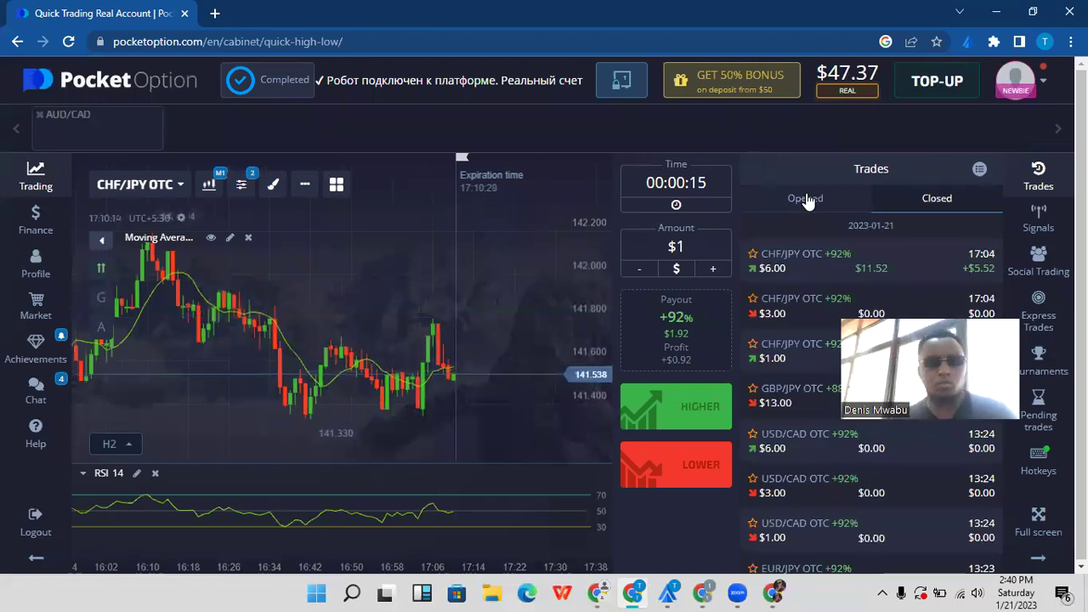